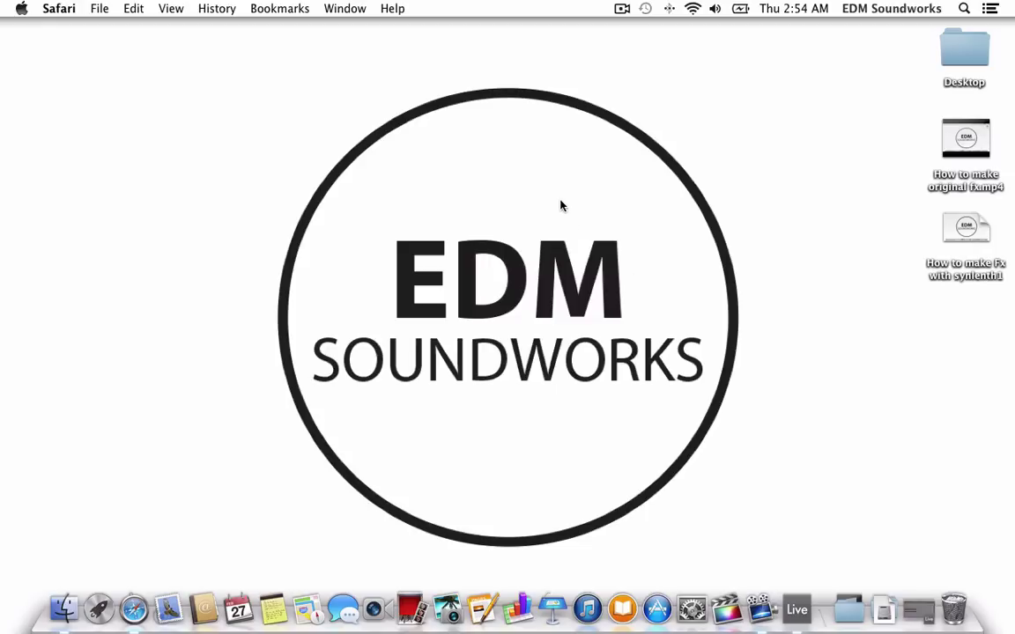
Switch to the Mastering Tutorial Loop set in Ableton Live, play the loop from bar 1 and stop.
click(894, 603)
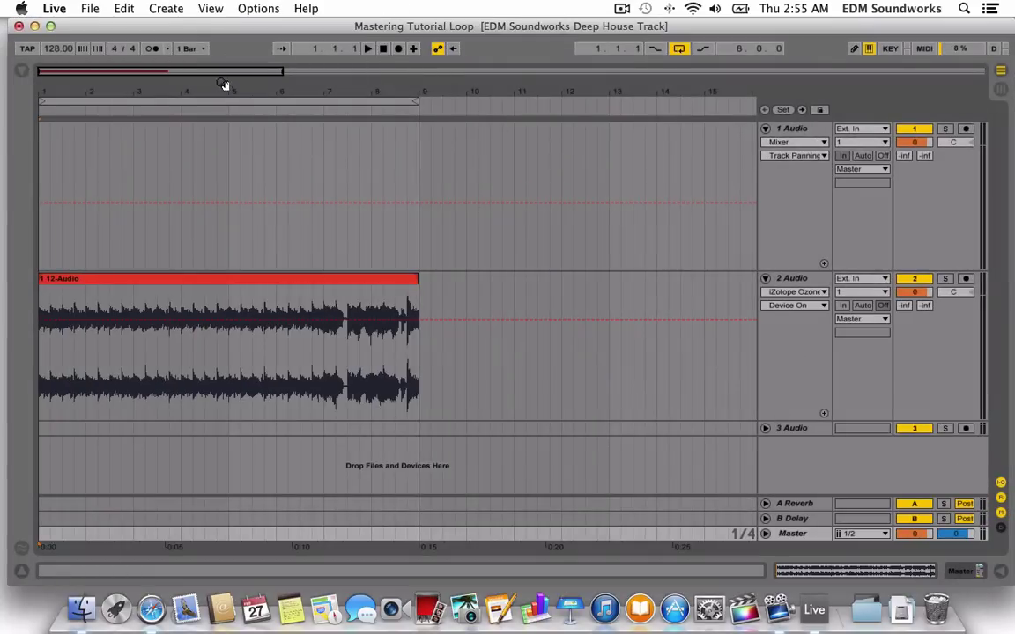
drag(202, 71, 168, 71)
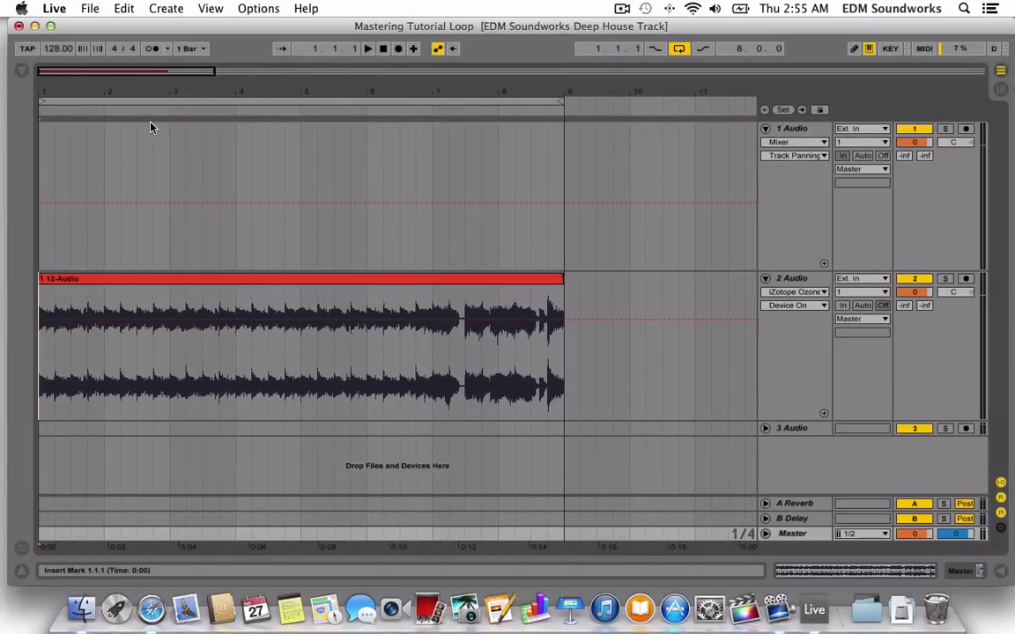
click(40, 212)
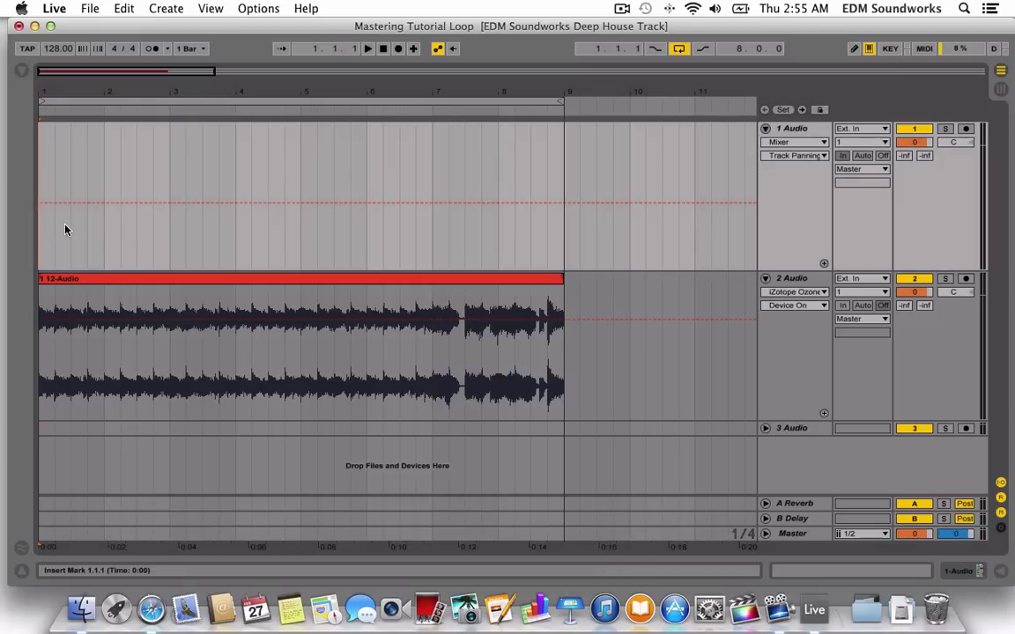
key(space)
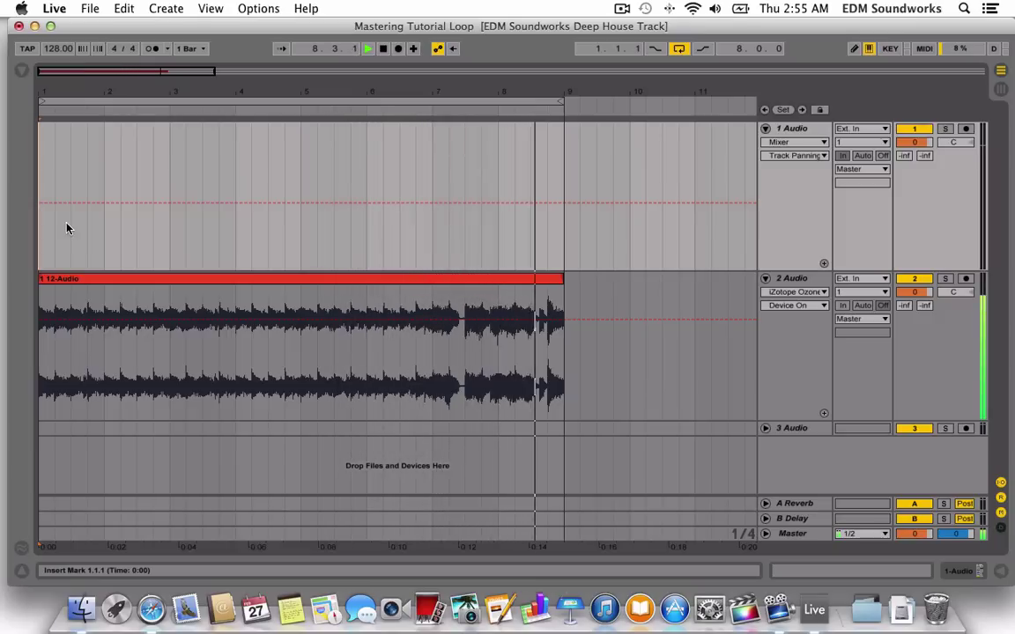
key(space)
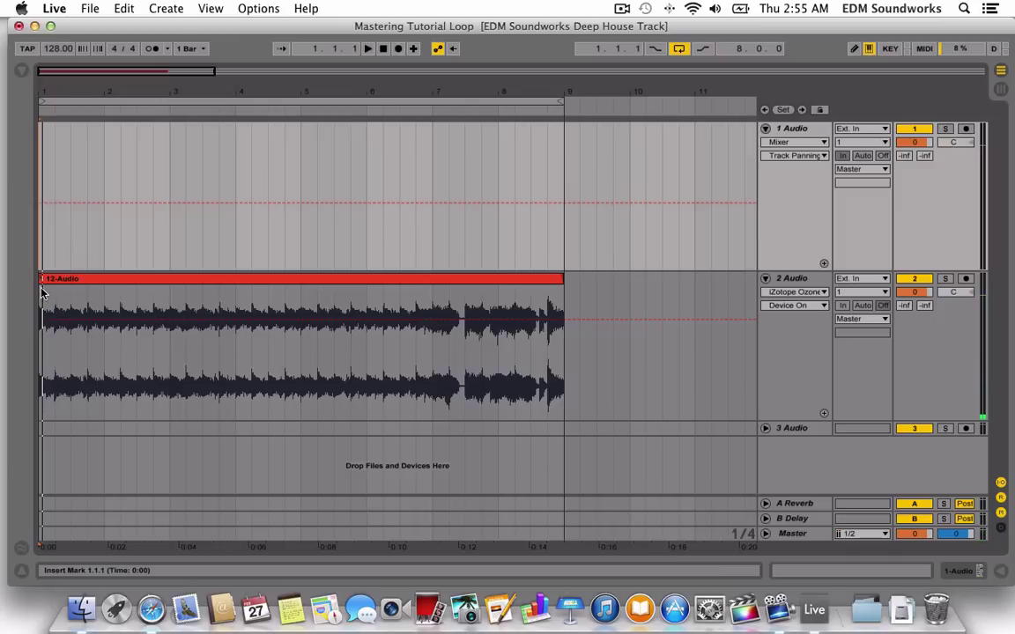
Check the device chain of the 2 Audio track, hide the device view and return the insert marker to bar 1.
drag(44, 292, 577, 290)
click(791, 278)
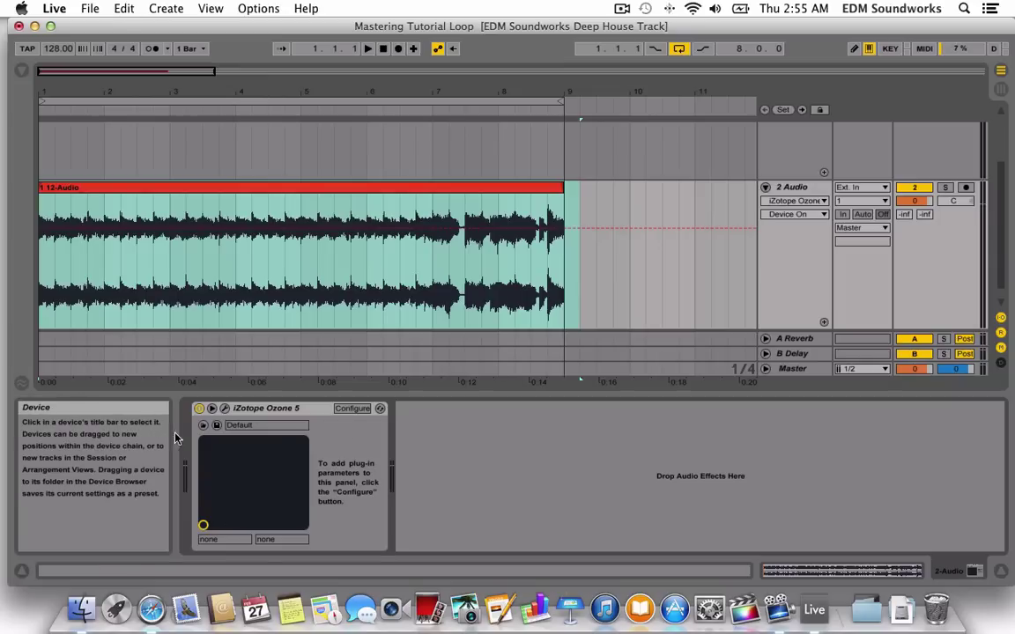
key(super+alt+l)
click(152, 430)
click(87, 410)
click(41, 409)
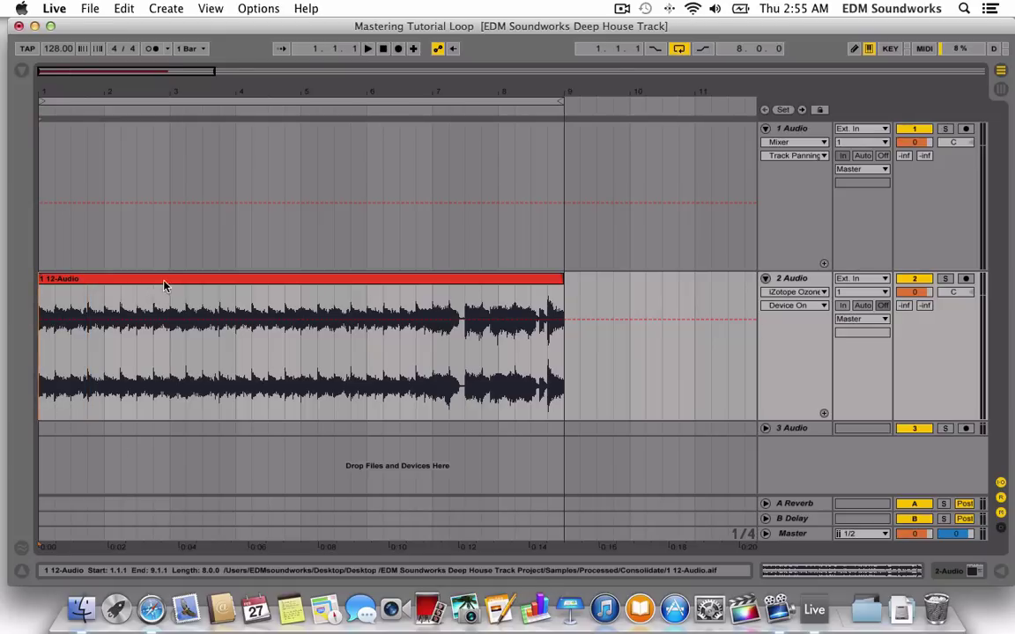
Move the 12-Audio clip from 2 Audio to the start of 1 Audio and place the insert marker at bar 1.
drag(163, 283, 77, 228)
click(43, 229)
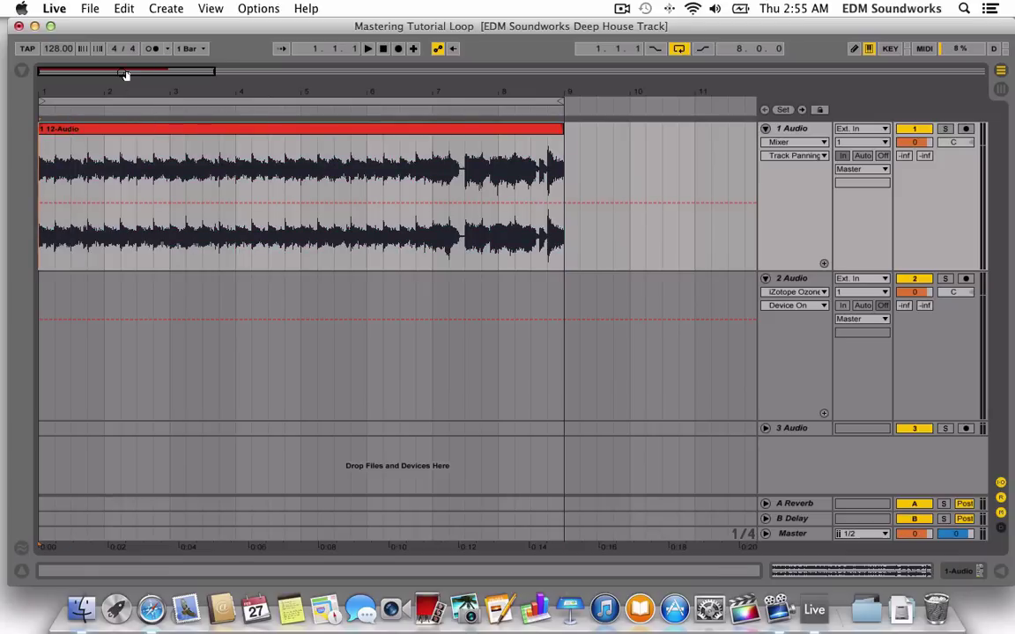
drag(123, 72, 114, 86)
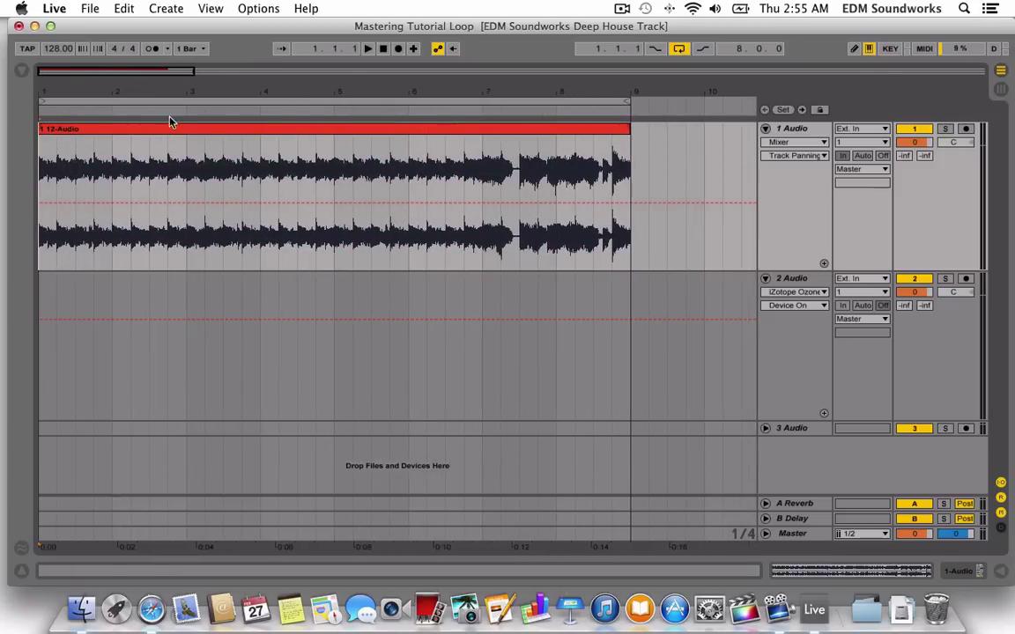
click(41, 156)
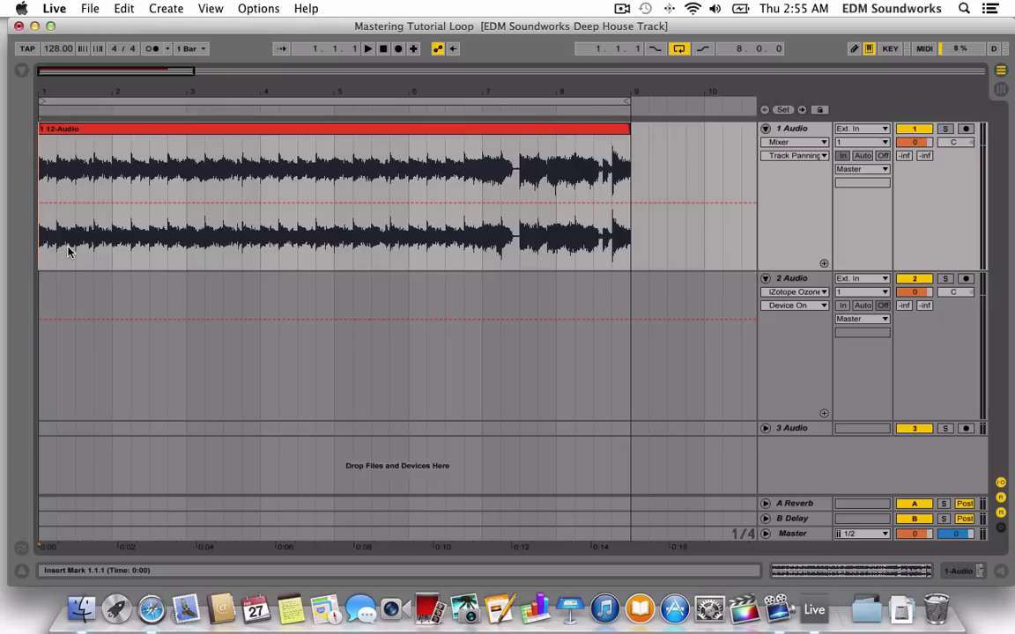
Play the loop briefly and delete the Limiter from the 1 Audio track.
key(space)
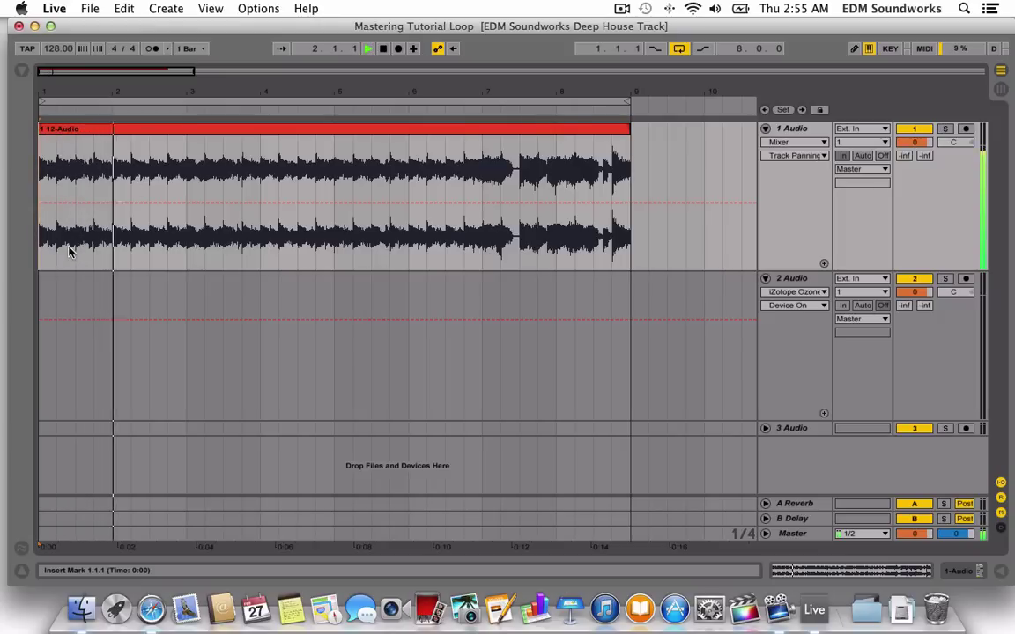
double_click(791, 128)
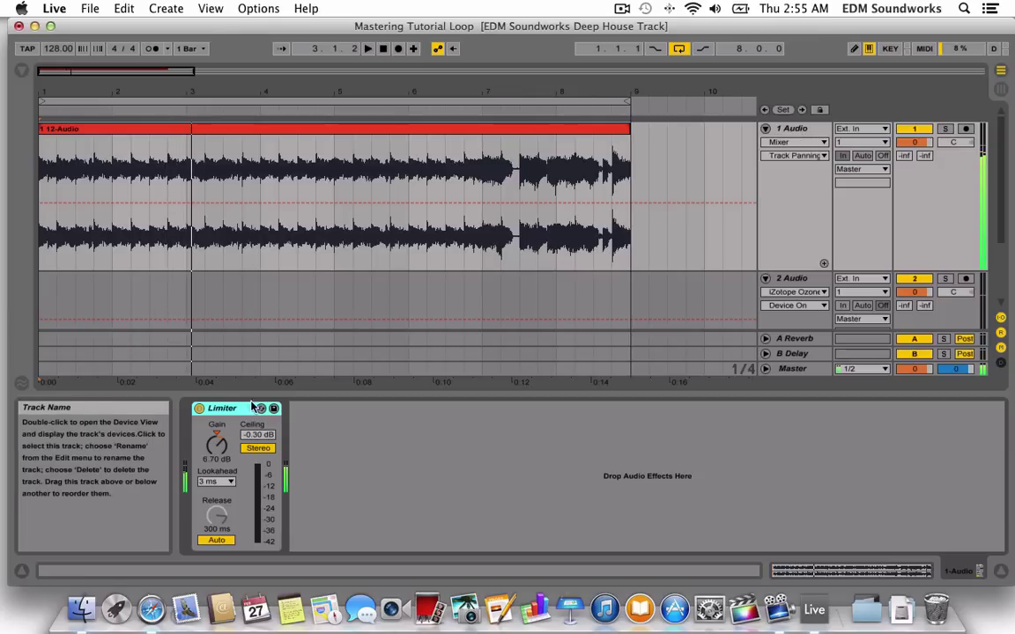
click(231, 412)
key(Delete)
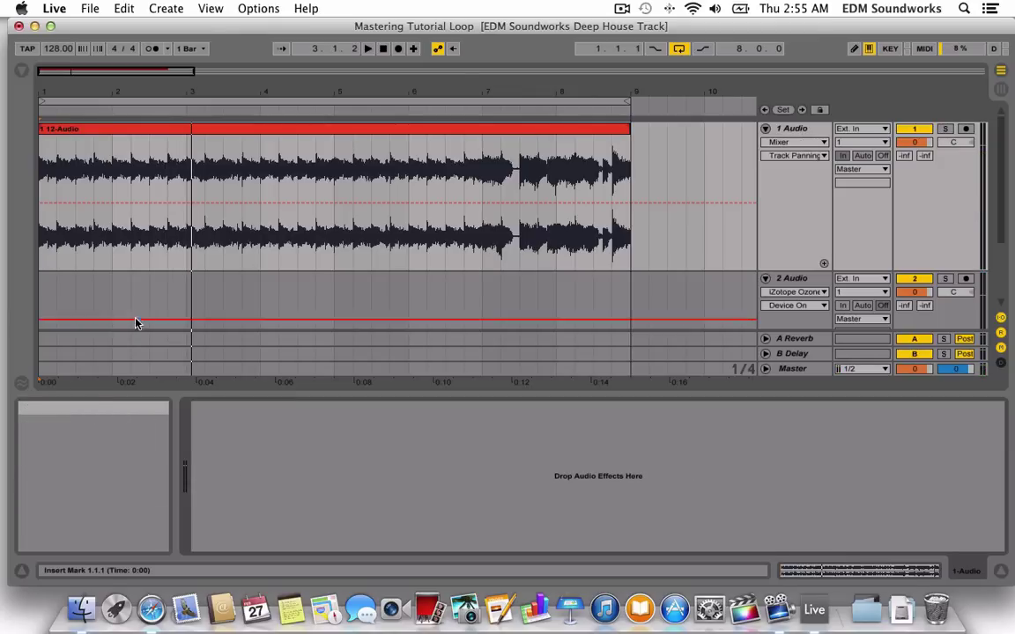
click(46, 289)
key(space)
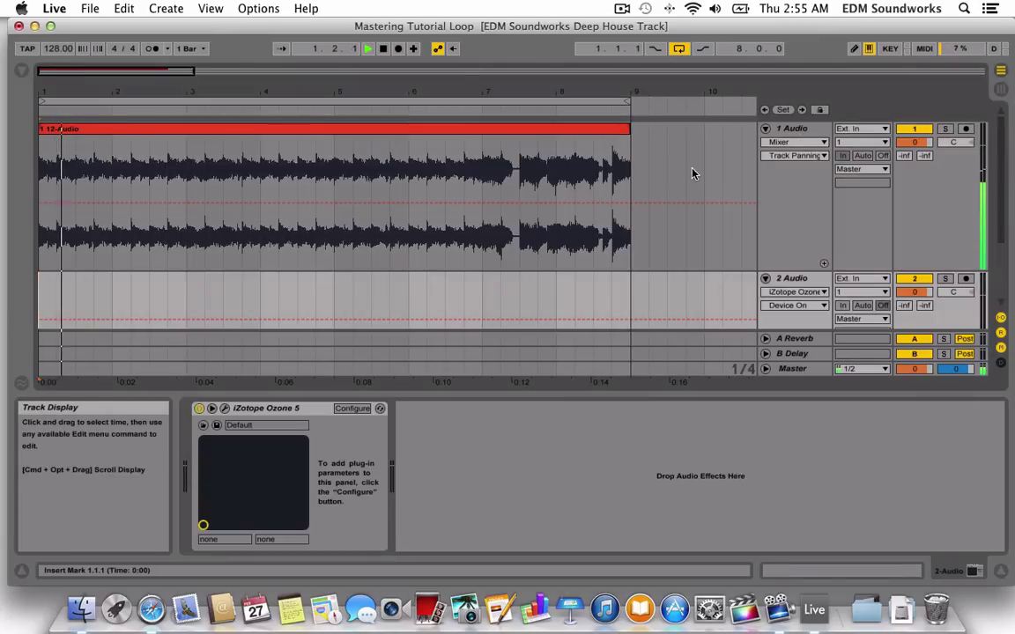
click(791, 129)
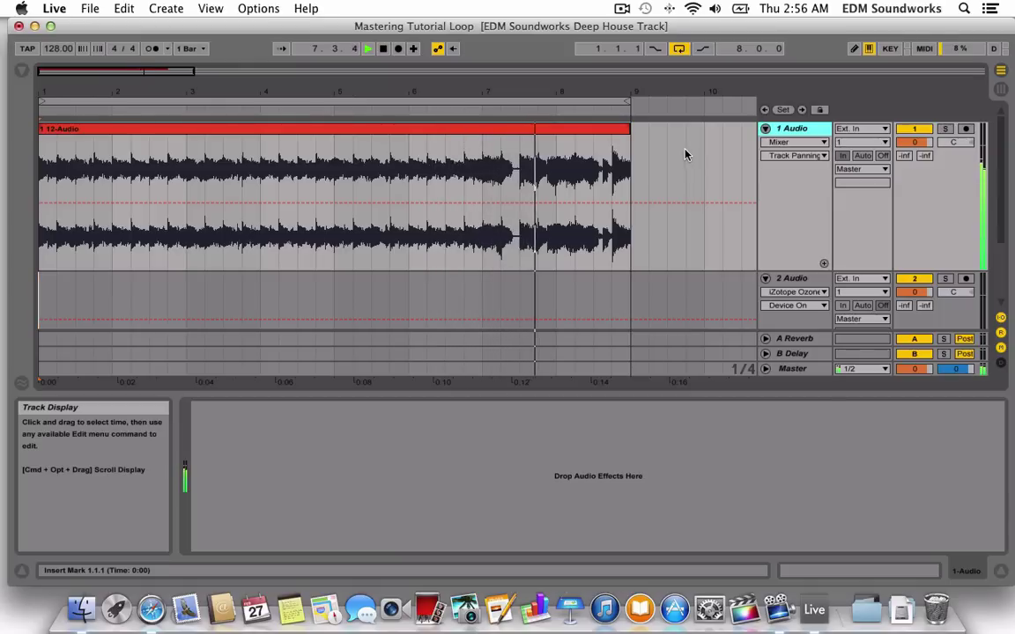
key(space)
Move the iZotope Ozone 5 device from the 2 Audio track to the 1 Audio track.
click(559, 144)
click(793, 278)
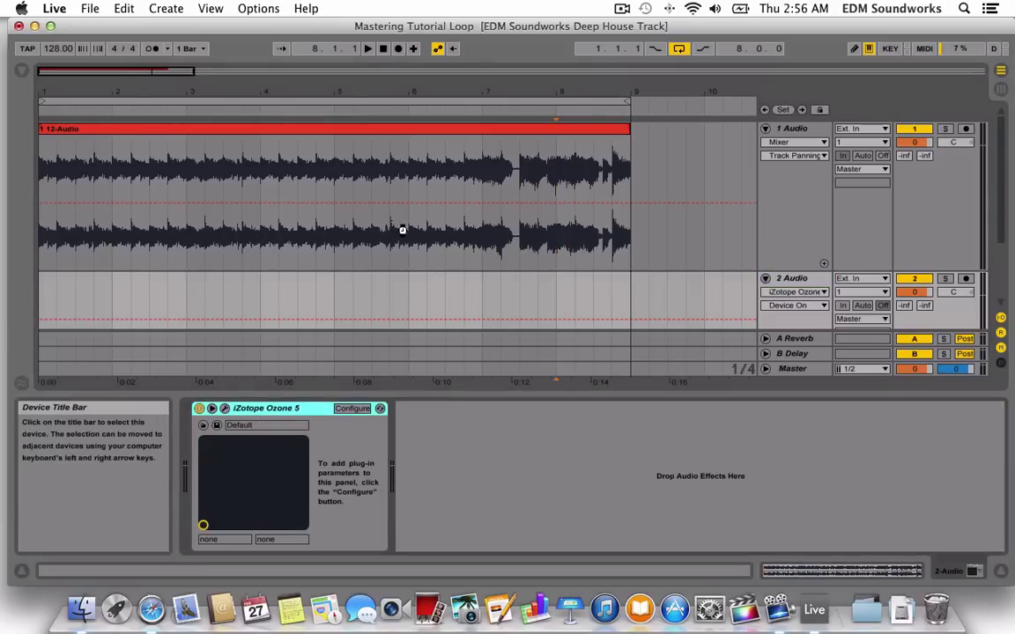
click(860, 197)
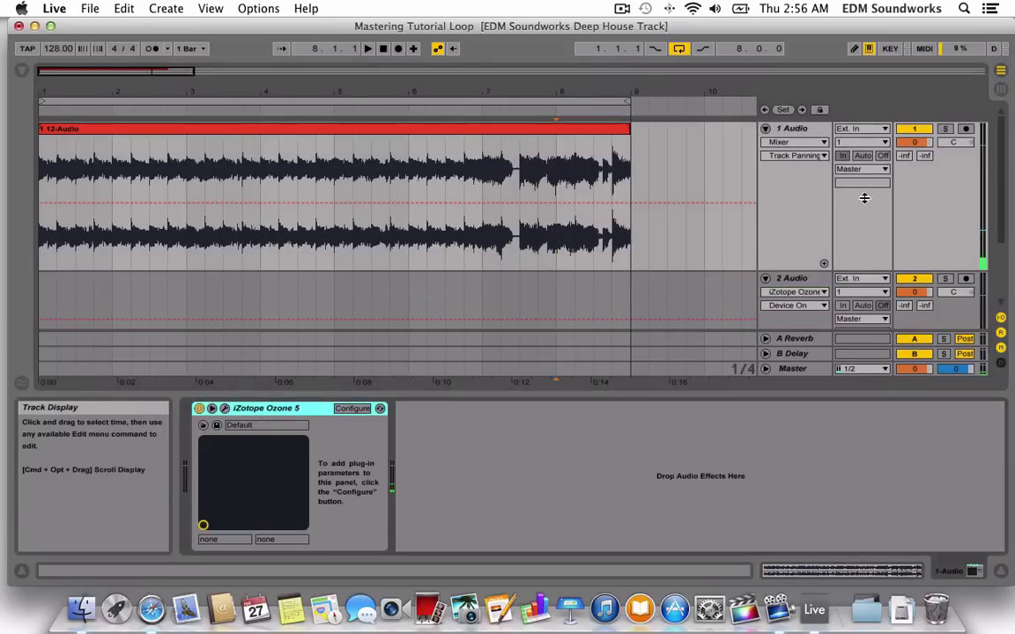
Open the Ozone 5 plug-in window, dismiss the Preset Manager, and view and close the Meter Bridge.
click(226, 413)
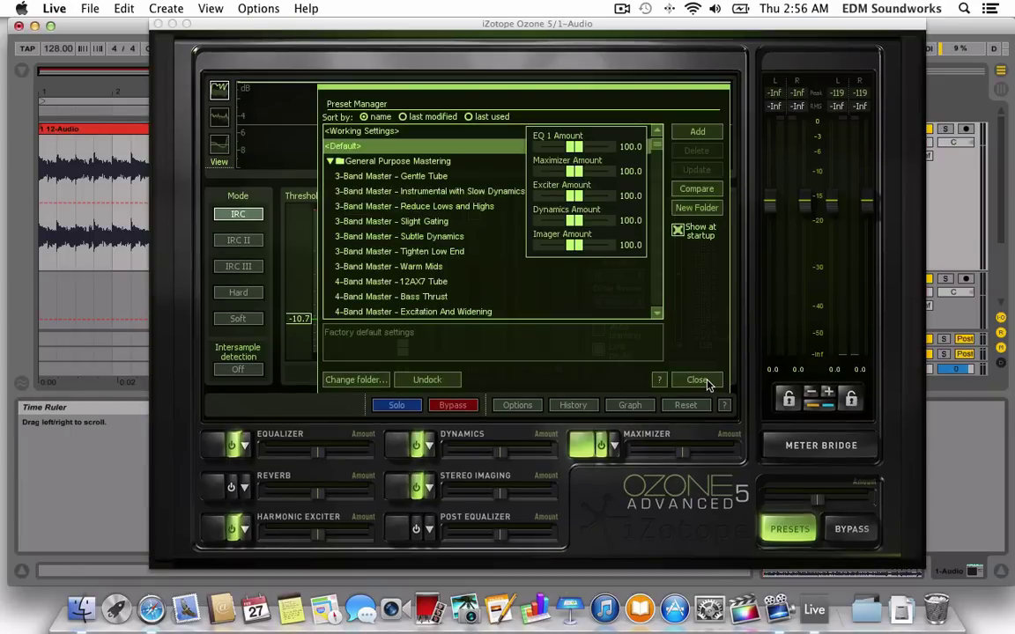
click(707, 385)
click(696, 380)
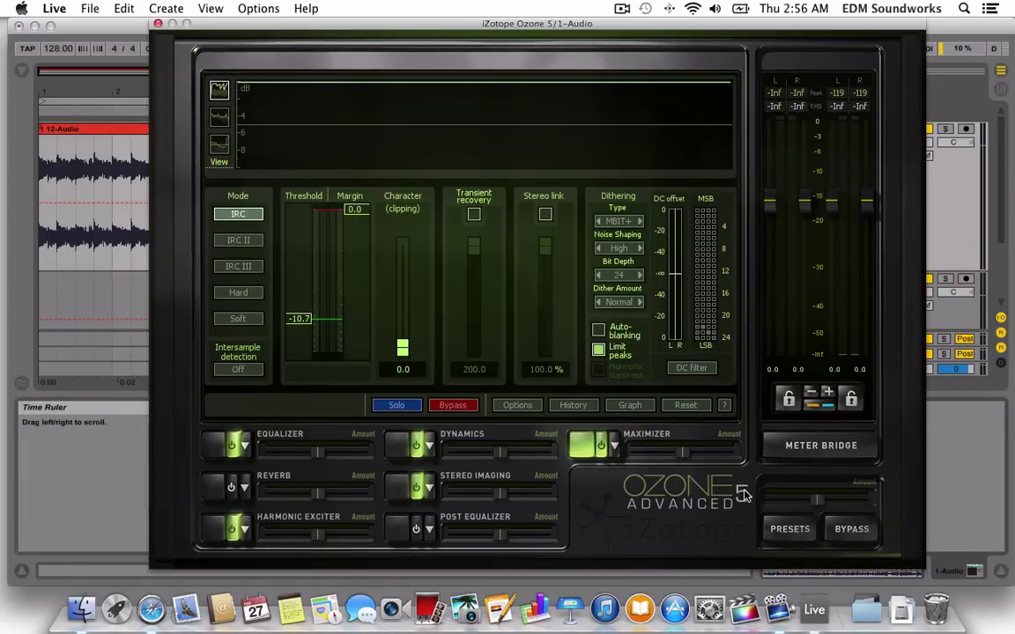
click(783, 449)
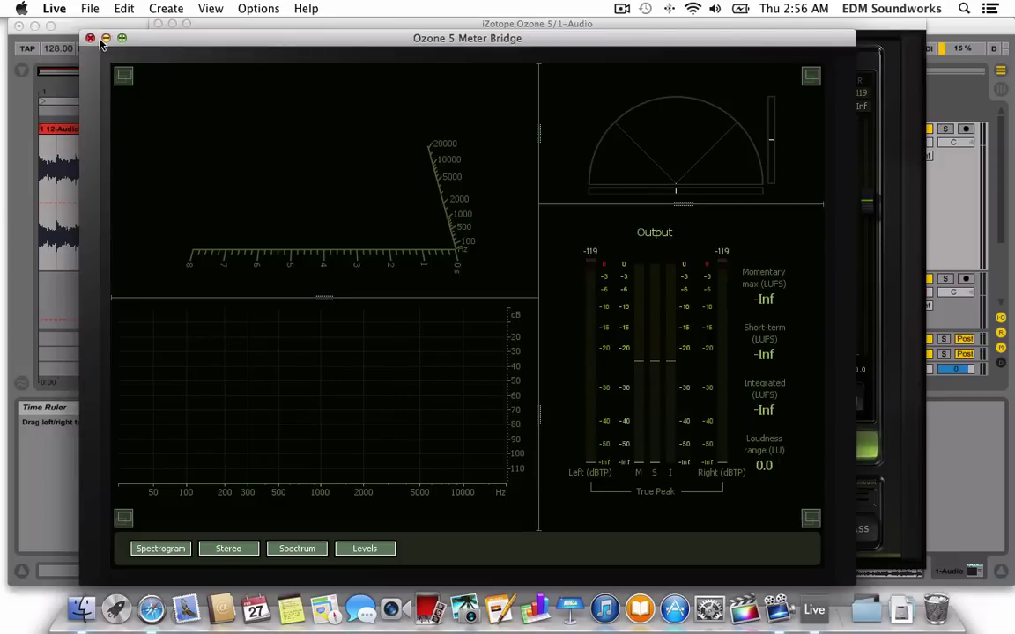
click(90, 38)
Switch off Ozone's Equalizer, Harmonic Exciter, Dynamics and Stereo Imaging modules and switch on the Post Equalizer.
click(233, 446)
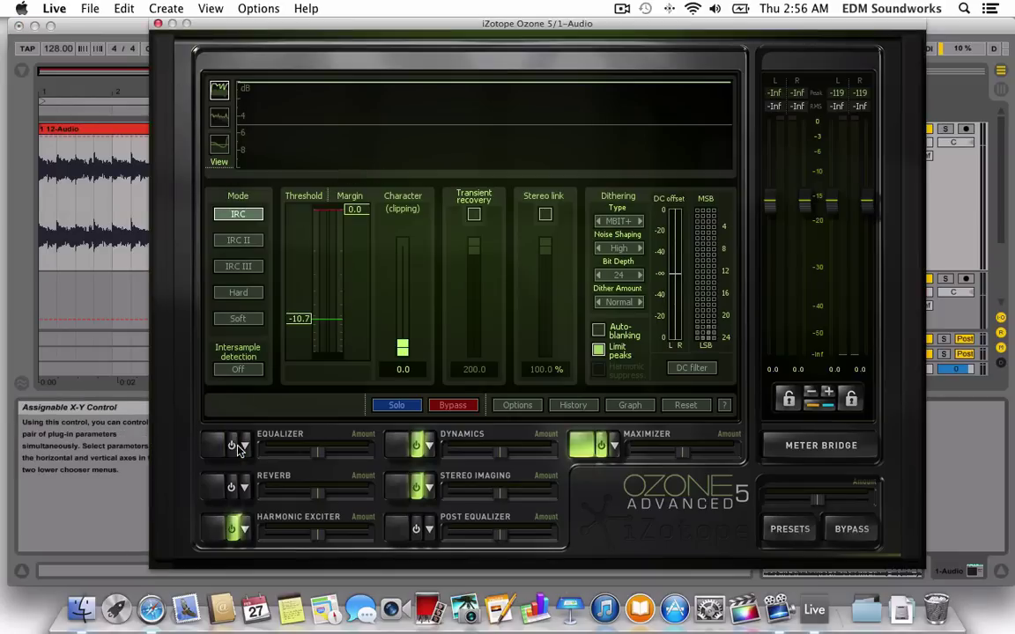
click(231, 528)
click(414, 450)
click(417, 491)
click(417, 528)
Reset the settings of every Ozone module, from the Maximizer and Equalizer to the Post Equalizer, and switch the Post Equalizer off.
click(674, 407)
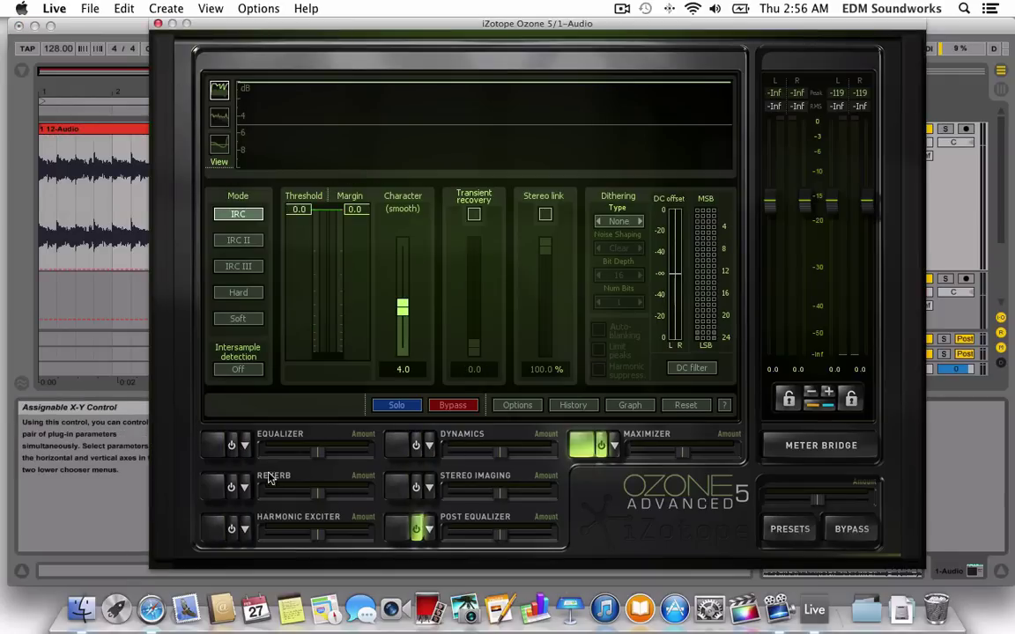
click(218, 444)
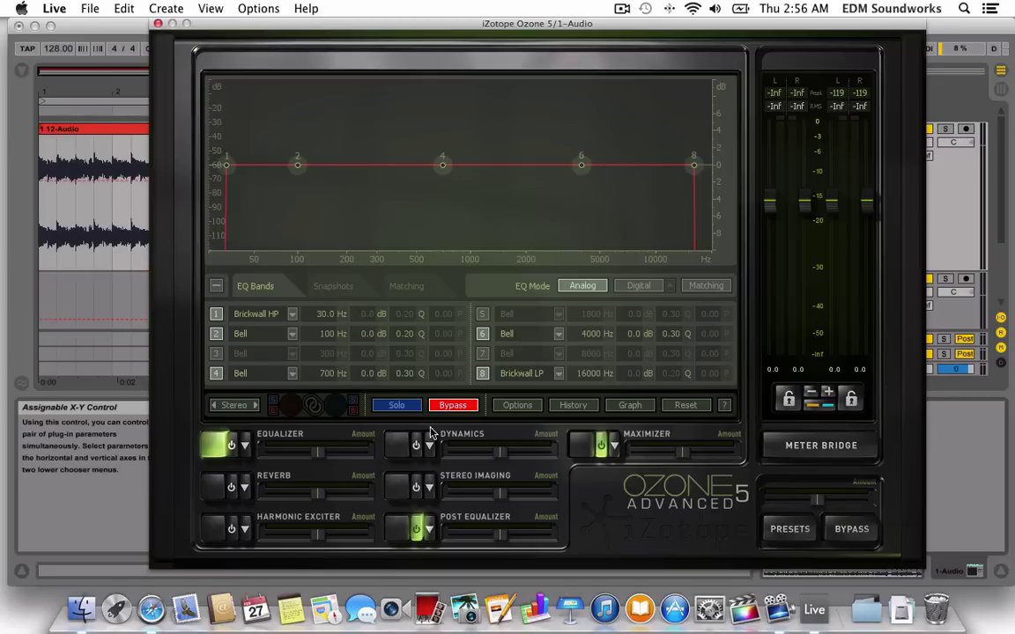
click(214, 486)
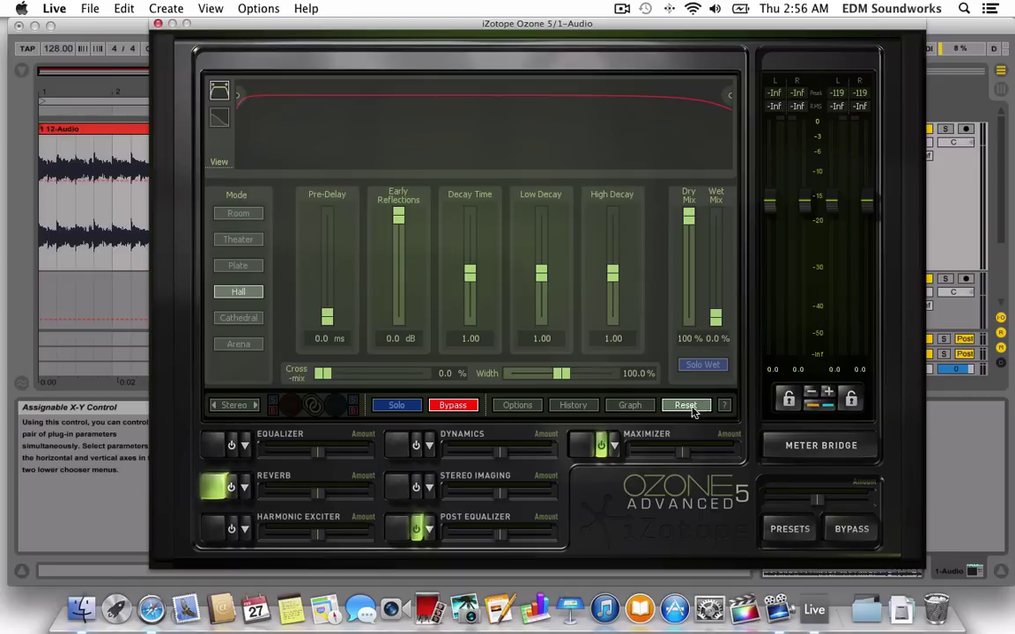
click(215, 525)
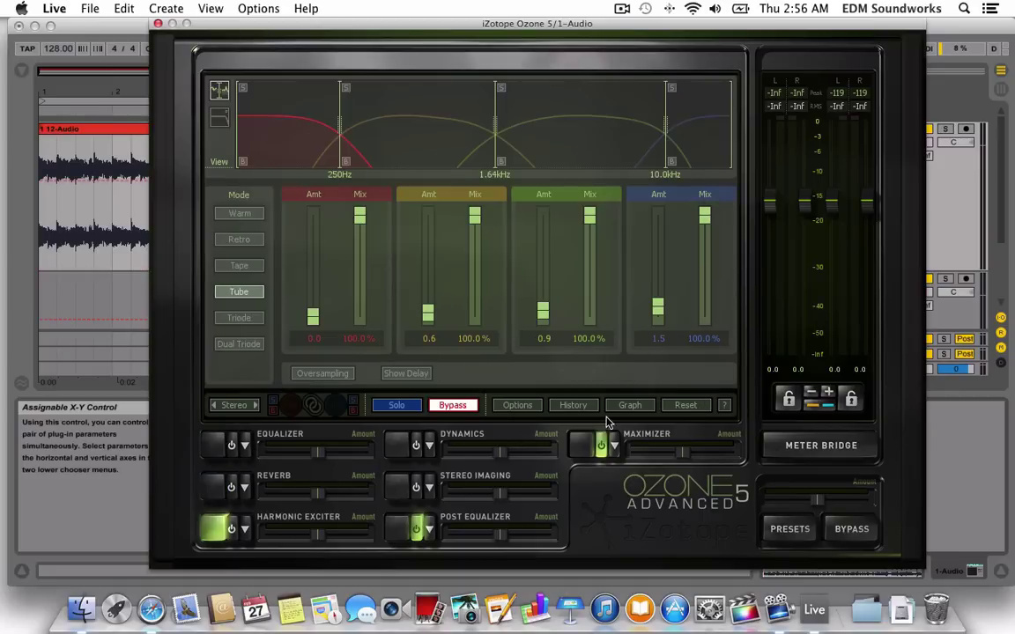
click(401, 445)
click(397, 487)
click(403, 522)
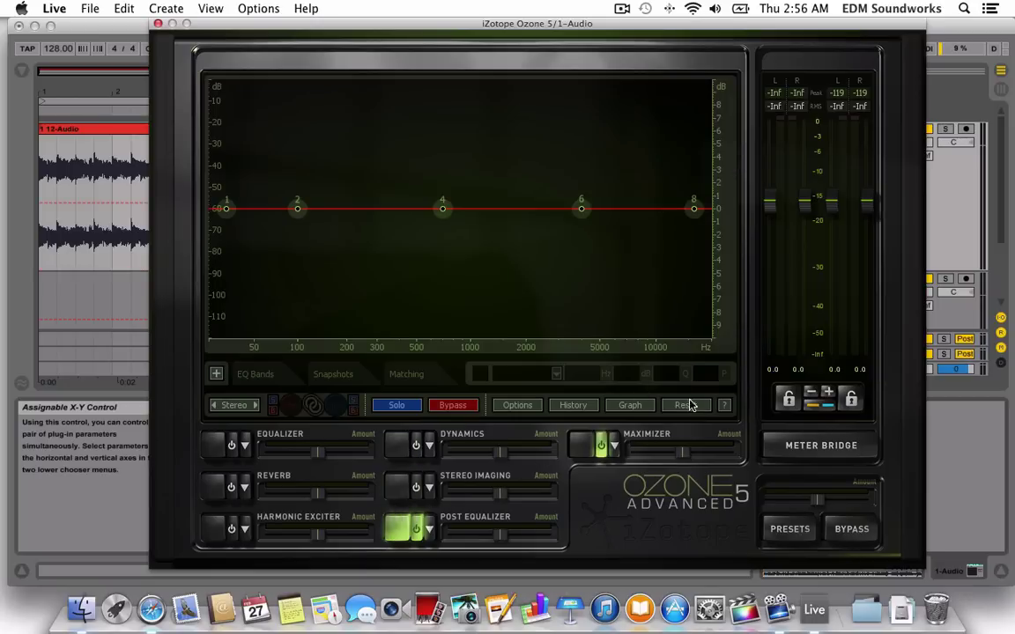
click(583, 443)
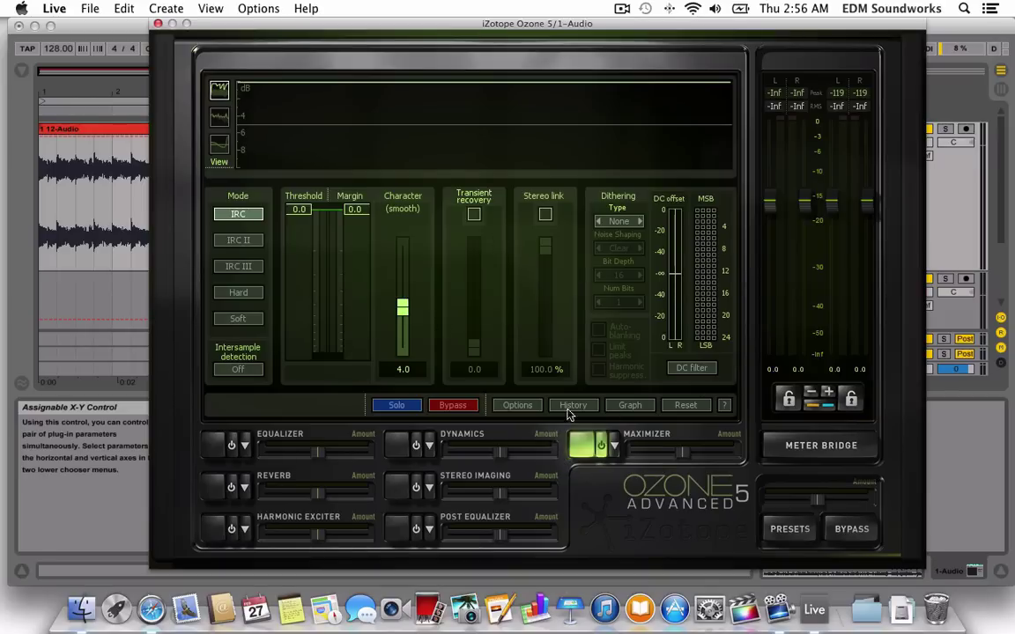
Show the Equalizer module, loop the clip's first bar from 1.1.1 to 2.1.1 and audition it briefly.
click(214, 444)
key(space)
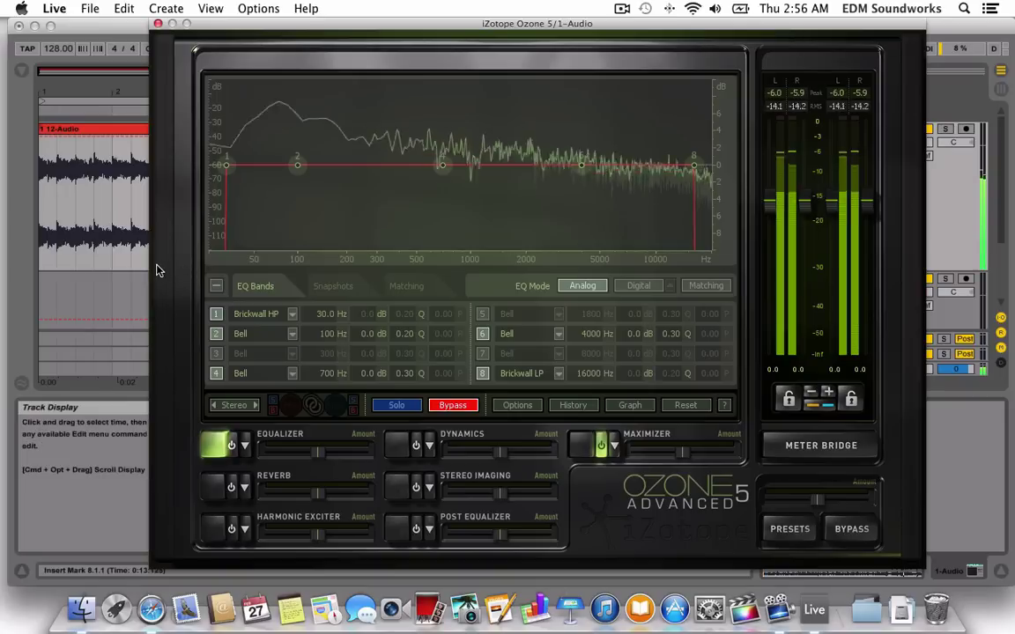
click(44, 251)
drag(40, 251, 136, 240)
right_click(97, 216)
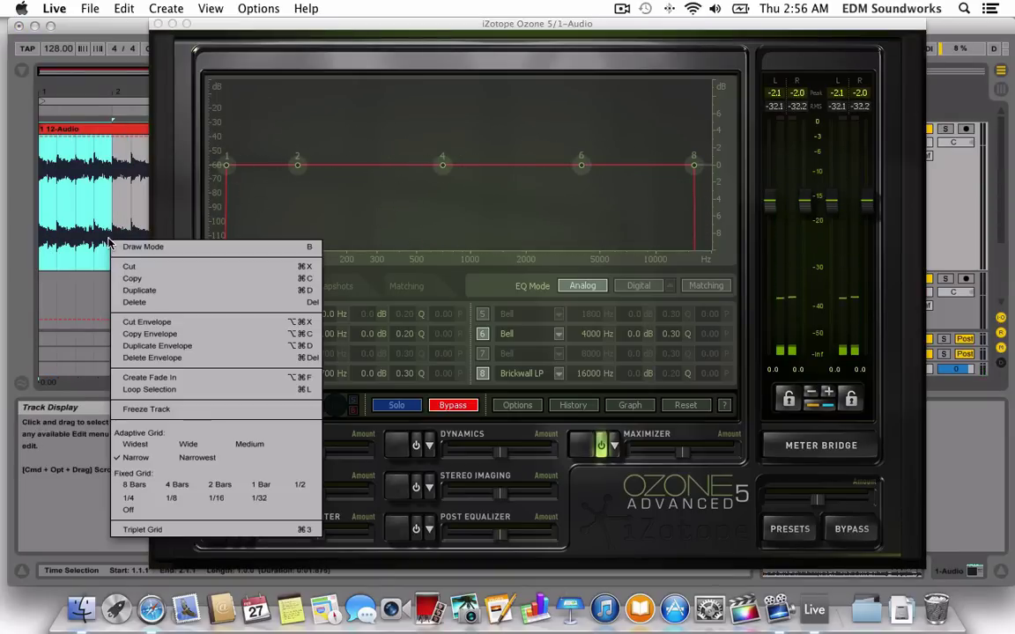
click(189, 395)
key(space)
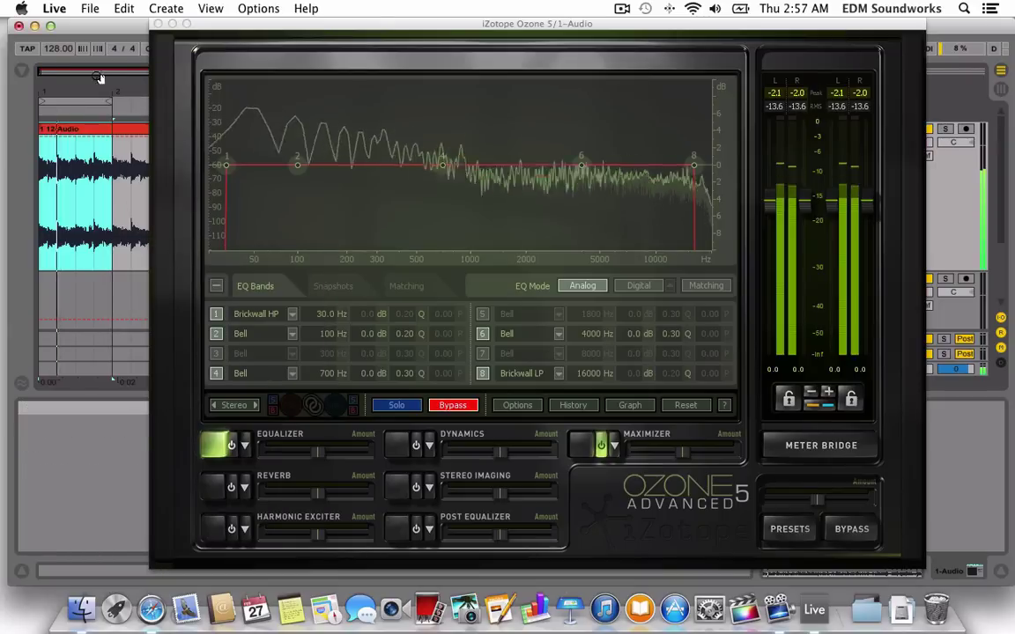
key(space)
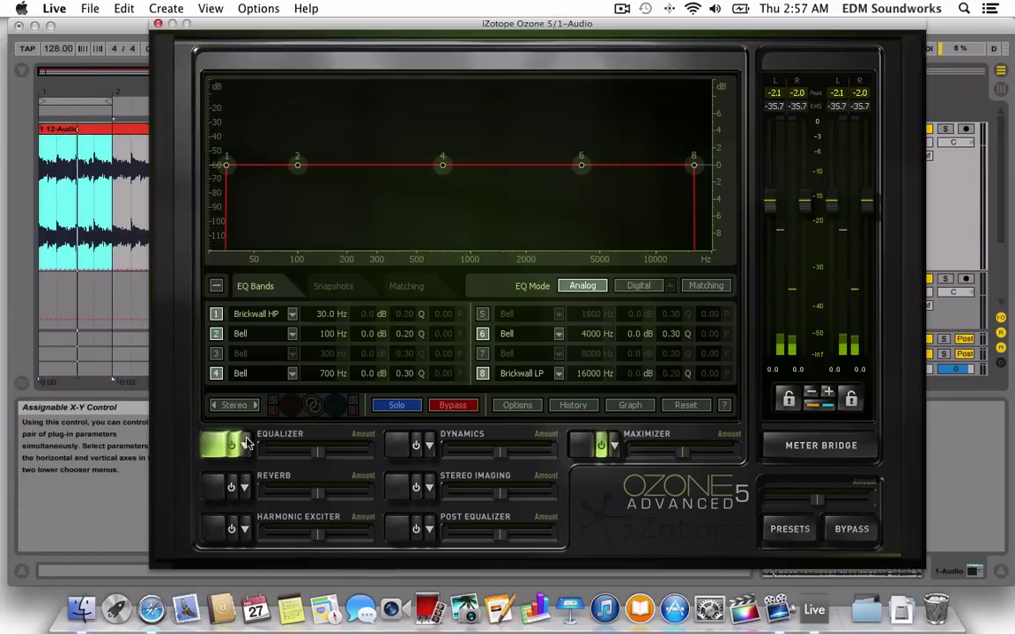
With the Equalizer switched on, set band 1's Brickwall highpass to 35.5 Hz and play the looped bar.
drag(225, 164, 235, 165)
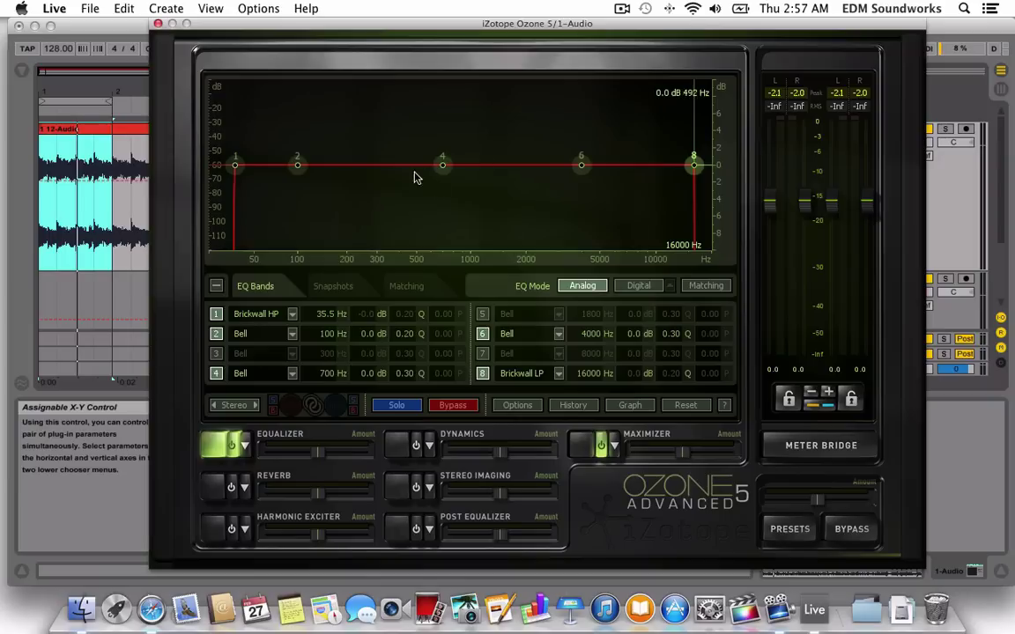
click(268, 322)
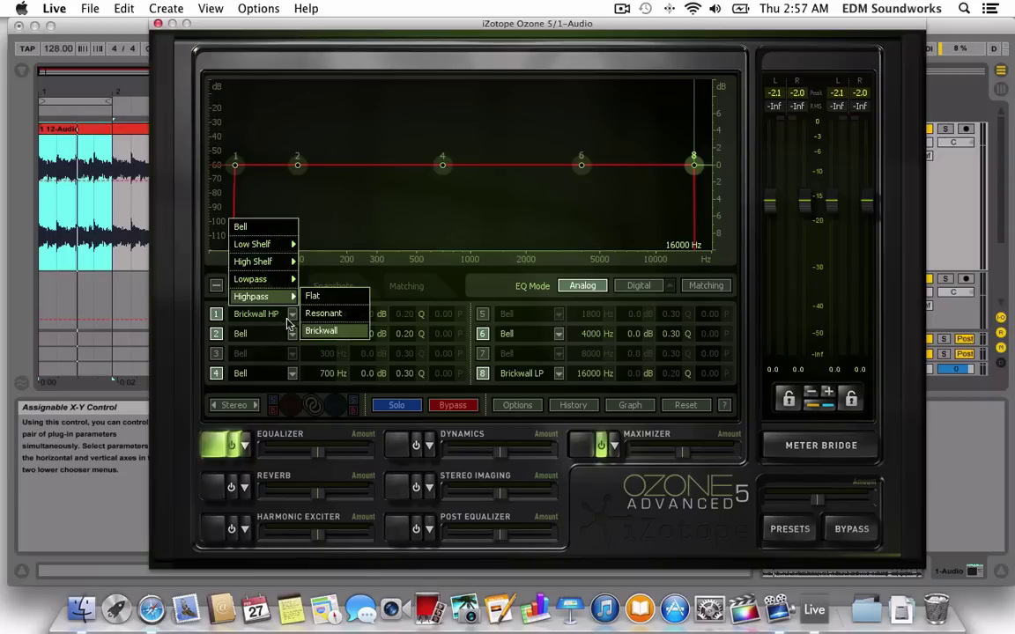
click(407, 228)
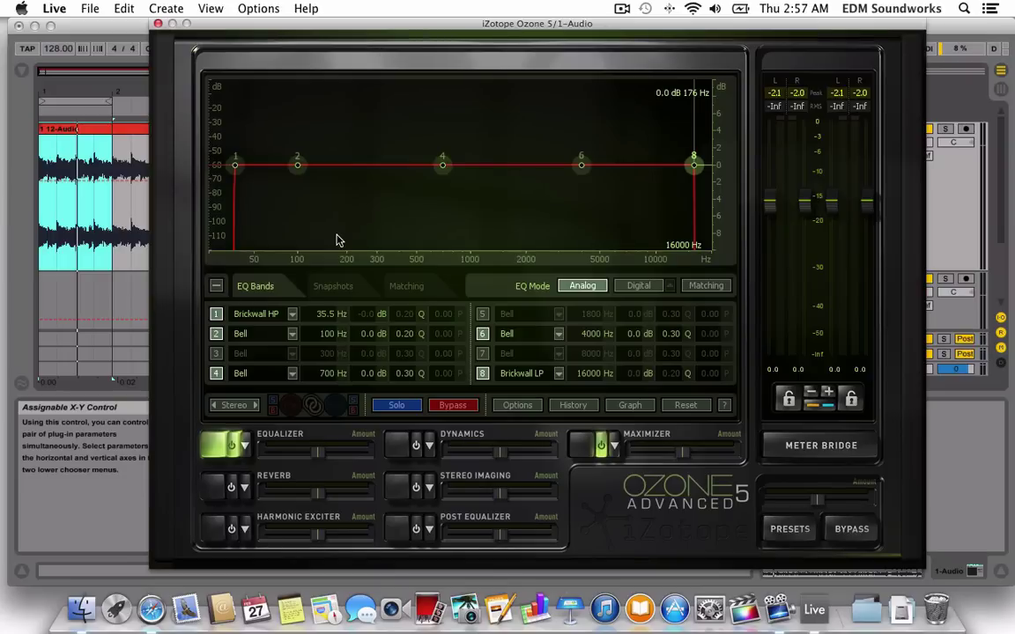
key(space)
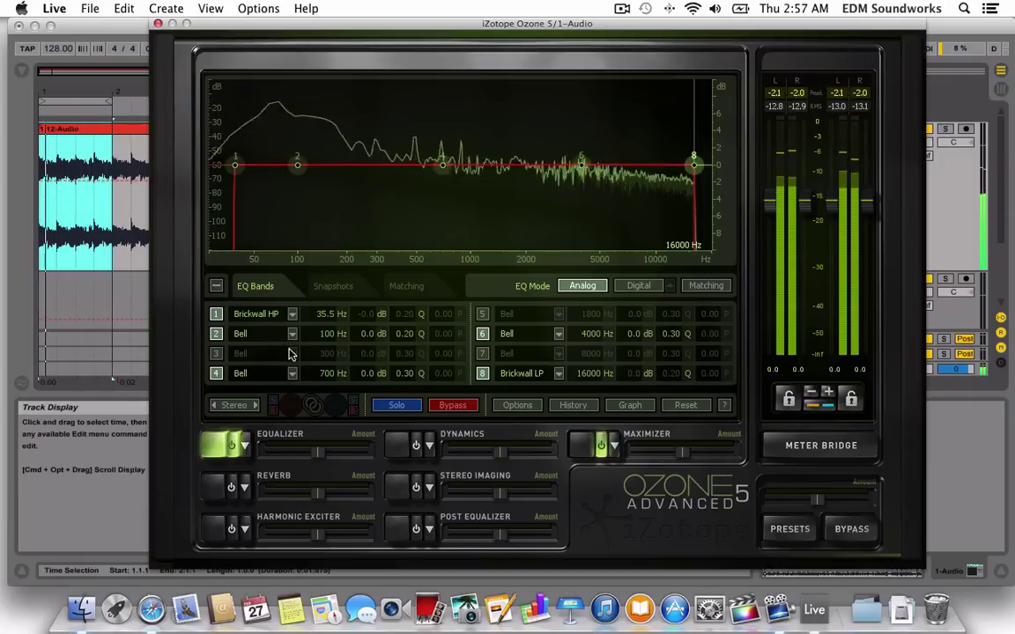
Switch on the Harmonic Exciter, set the amounts of bands 2, 3 and 4 to 0.7, 1.1 and 1.4, and audition the loop.
click(229, 526)
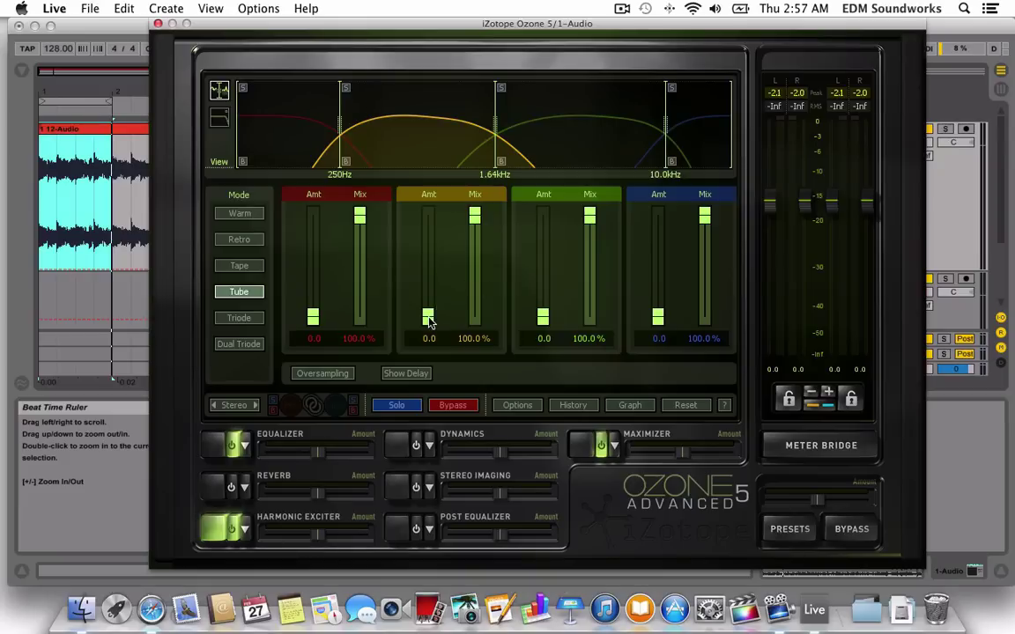
drag(428, 317, 427, 311)
drag(546, 318, 541, 311)
drag(658, 319, 661, 314)
drag(543, 309, 542, 312)
drag(659, 309, 659, 311)
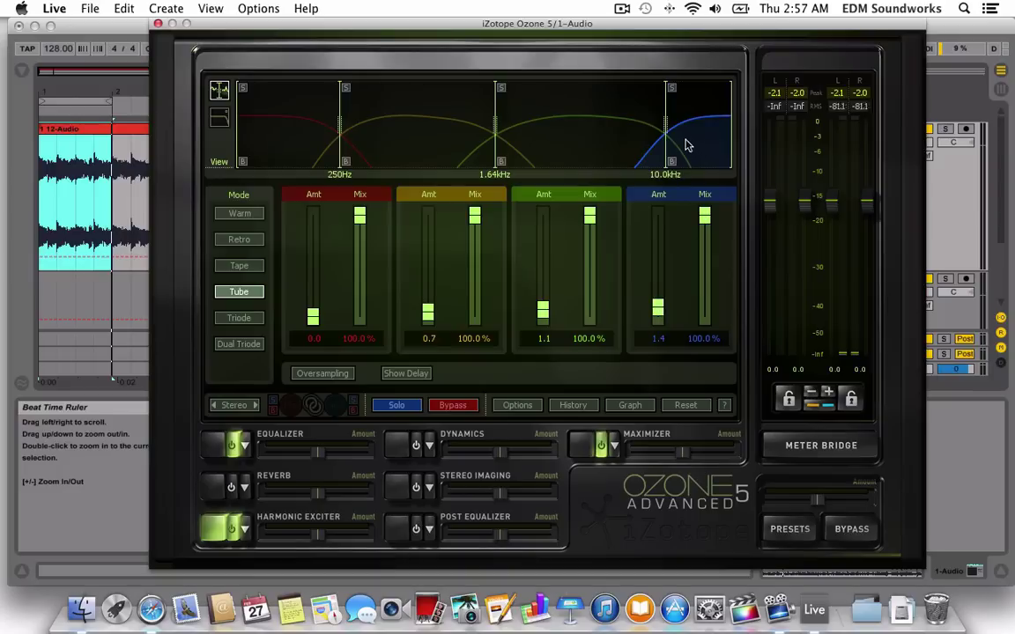
key(space)
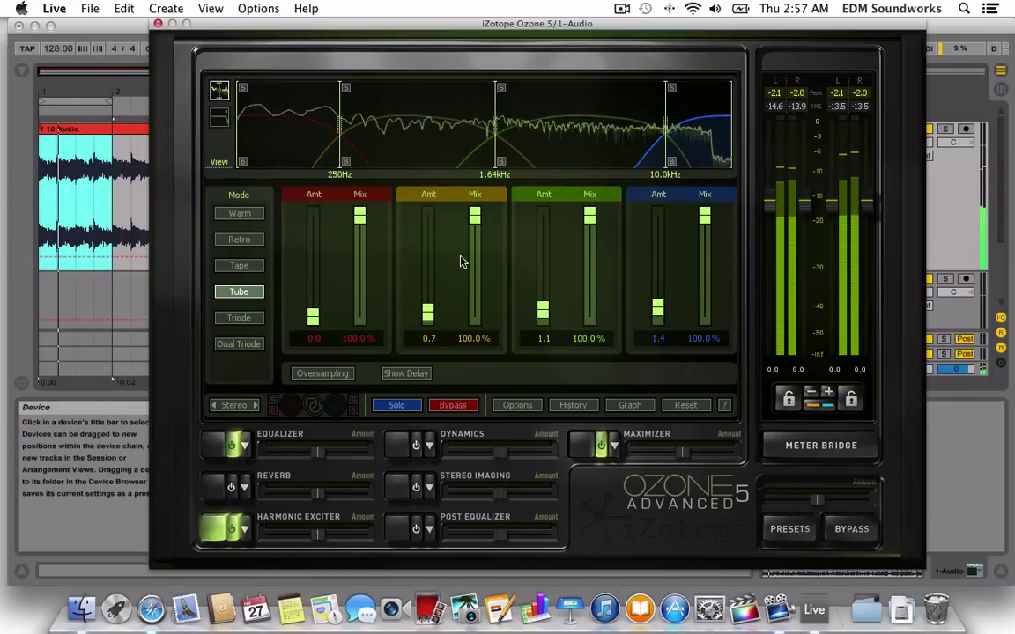
key(space)
Switch on Dynamics and, while the loop plays, set band 2's compressor to a 2.0:1 ratio with a threshold of about -20.7 dB.
click(415, 451)
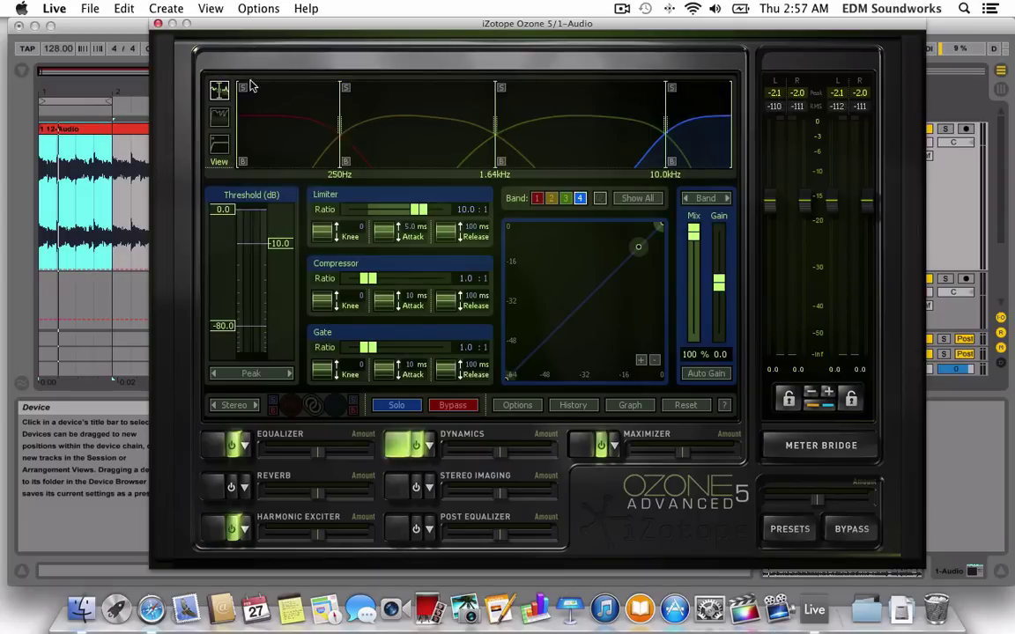
click(414, 103)
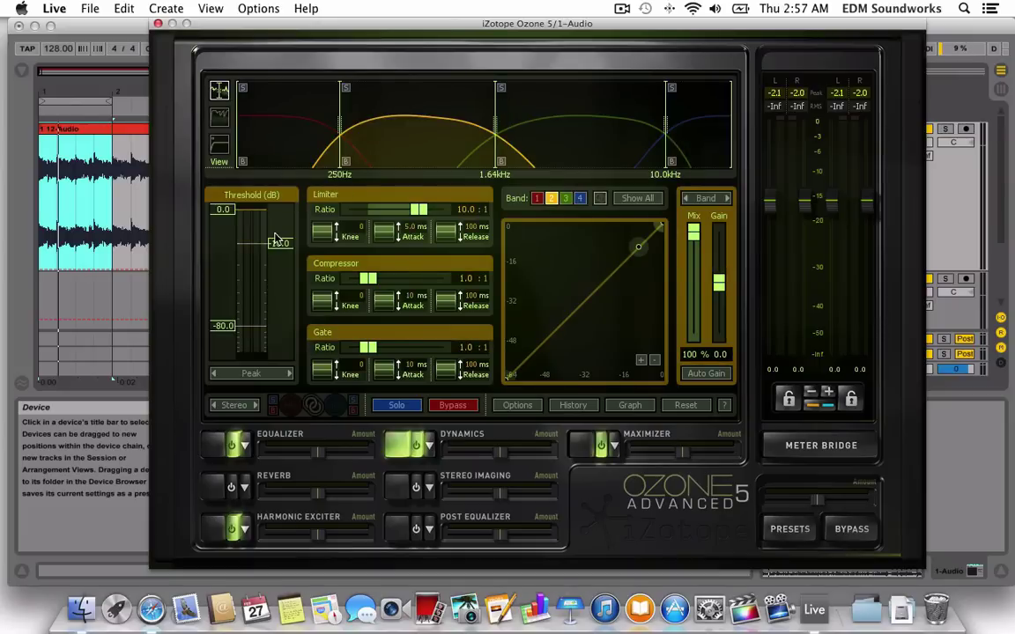
drag(227, 211, 223, 192)
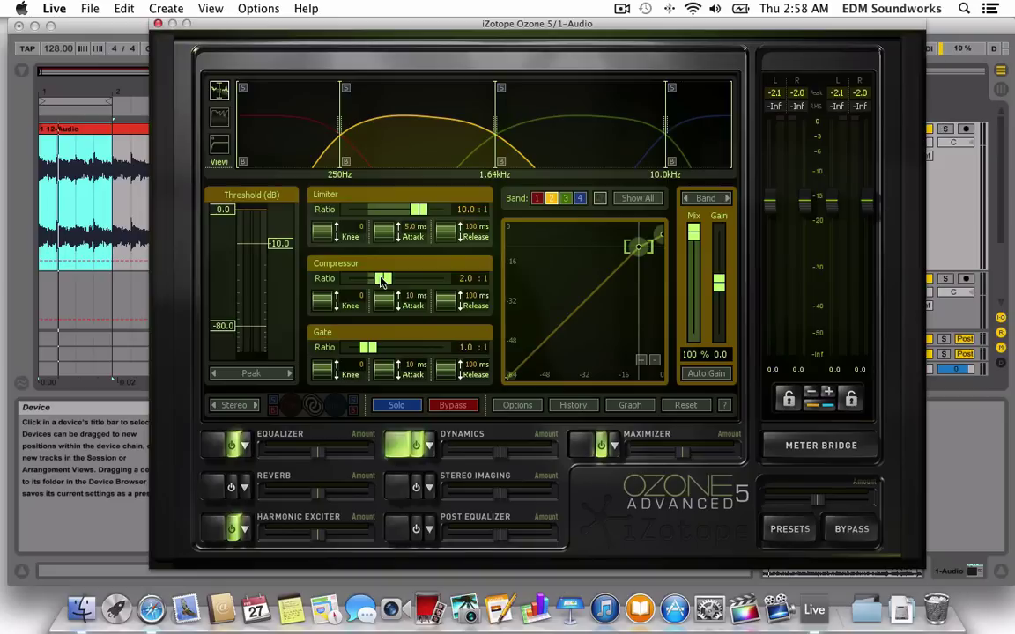
key(space)
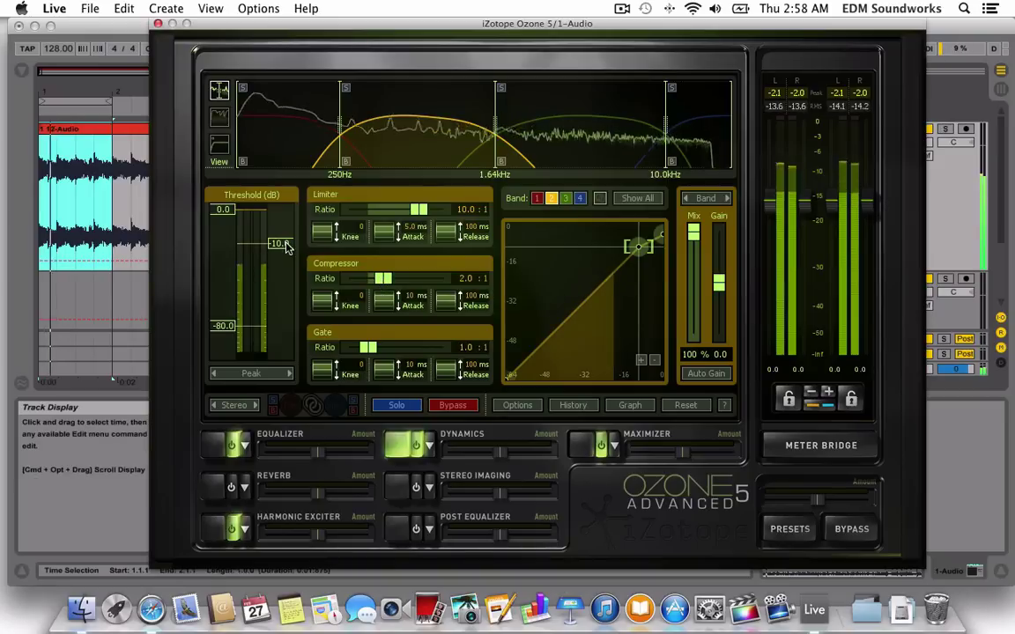
drag(261, 244, 285, 269)
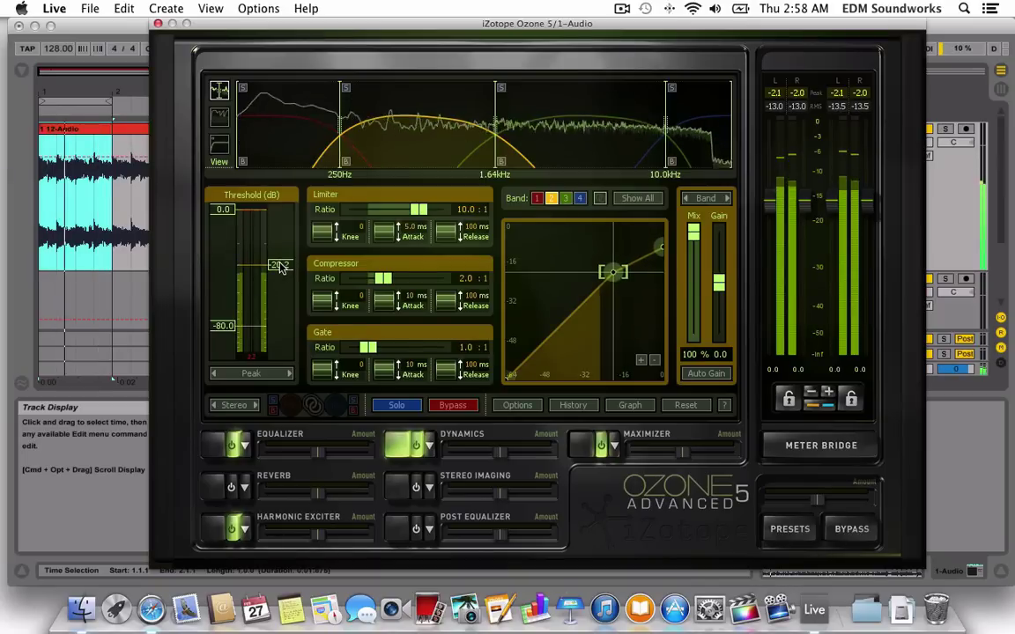
Enable Auto Gain in Dynamics, then set band 2's compressor threshold to -24.5 dB and its gate threshold to -46.1 dB during playback.
click(709, 373)
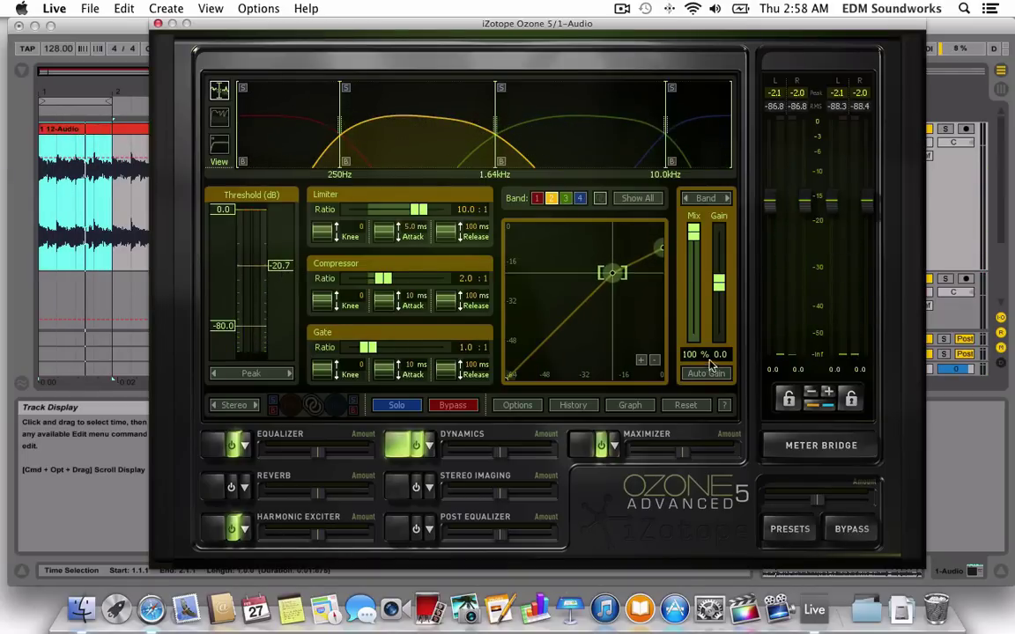
key(space)
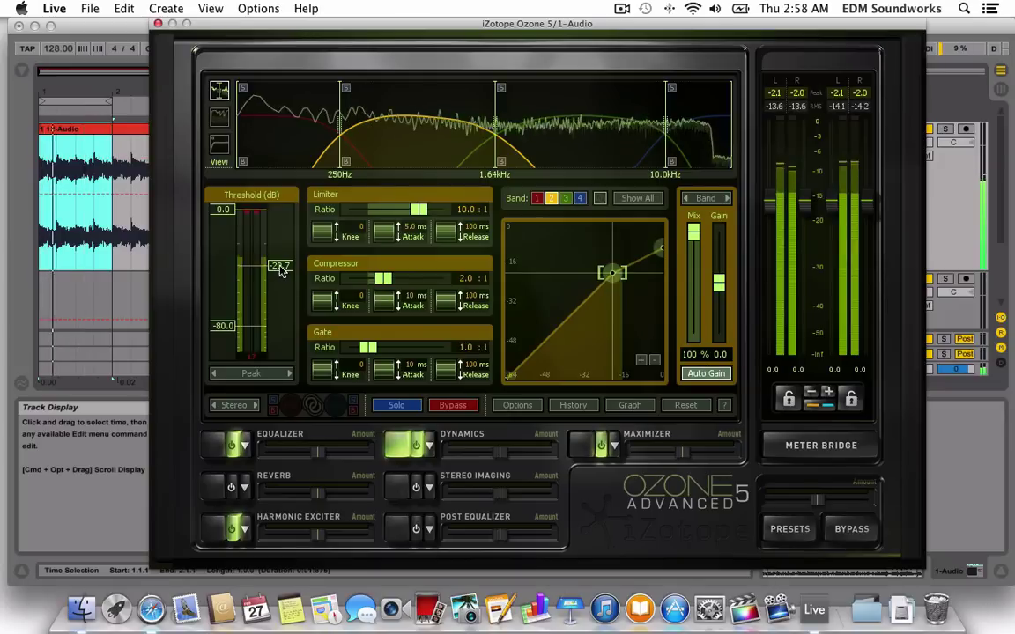
mouse_move(280, 266)
mouse_down()
mouse_move(283, 322)
mouse_move(288, 272)
mouse_up()
drag(223, 341, 224, 298)
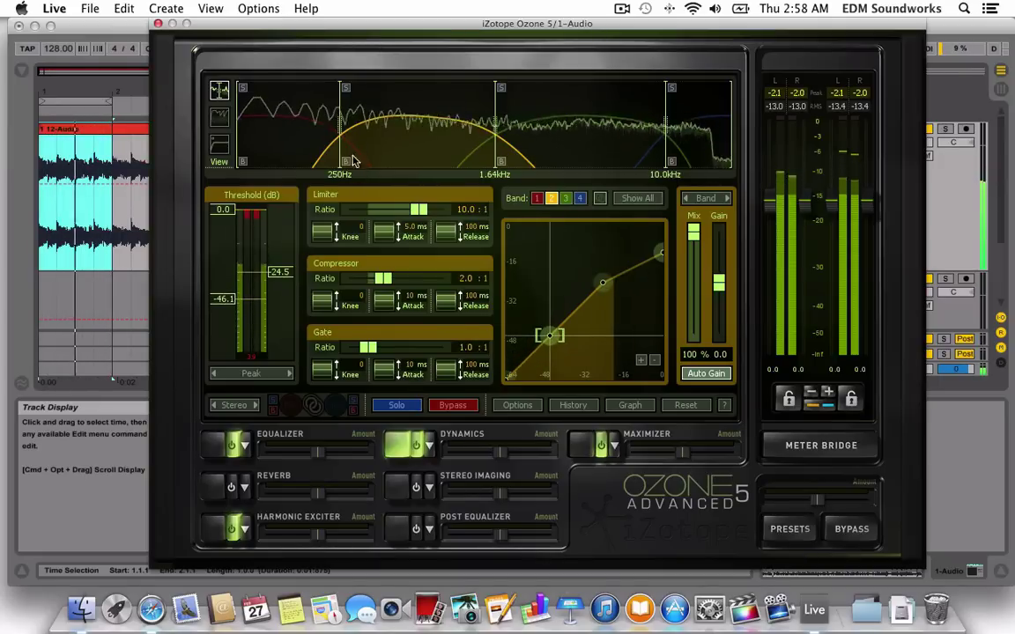
Set the band 3 compressor in Dynamics to a 2.0:1 ratio, 2.5 ms attack and about -24 dB threshold.
click(529, 112)
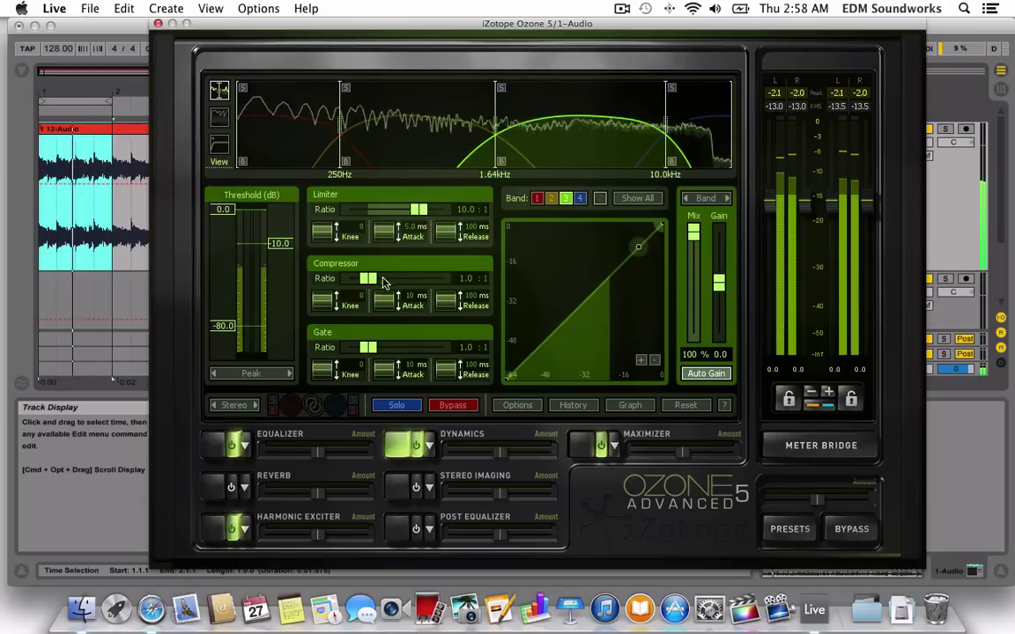
drag(368, 279, 382, 289)
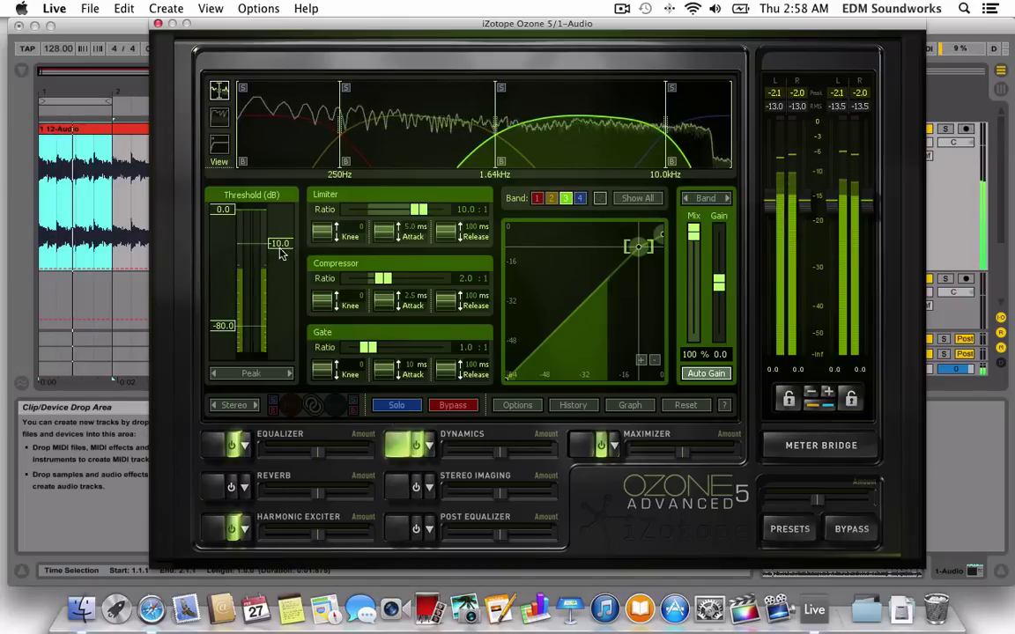
drag(280, 246, 278, 277)
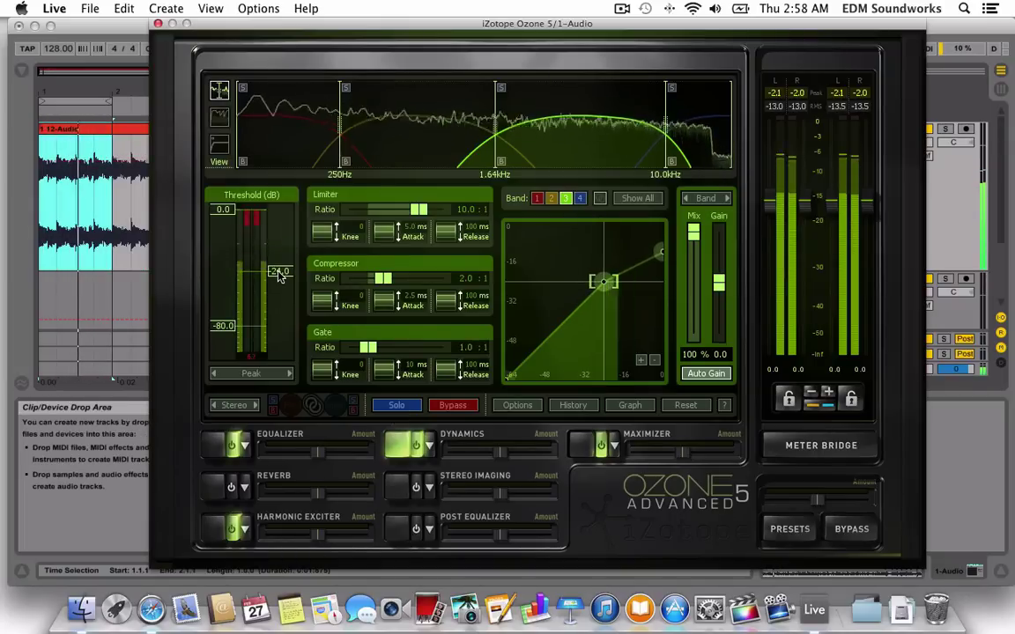
Set the band 4 compressor in Dynamics to a 4.0:1 ratio and a threshold of -20.2 dB.
click(691, 125)
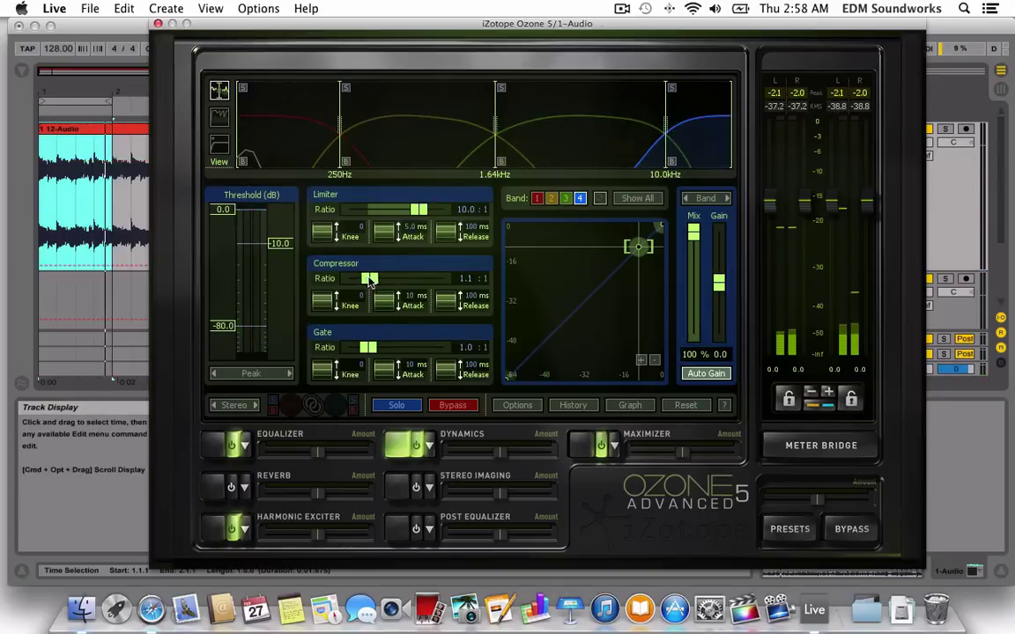
drag(368, 278, 395, 283)
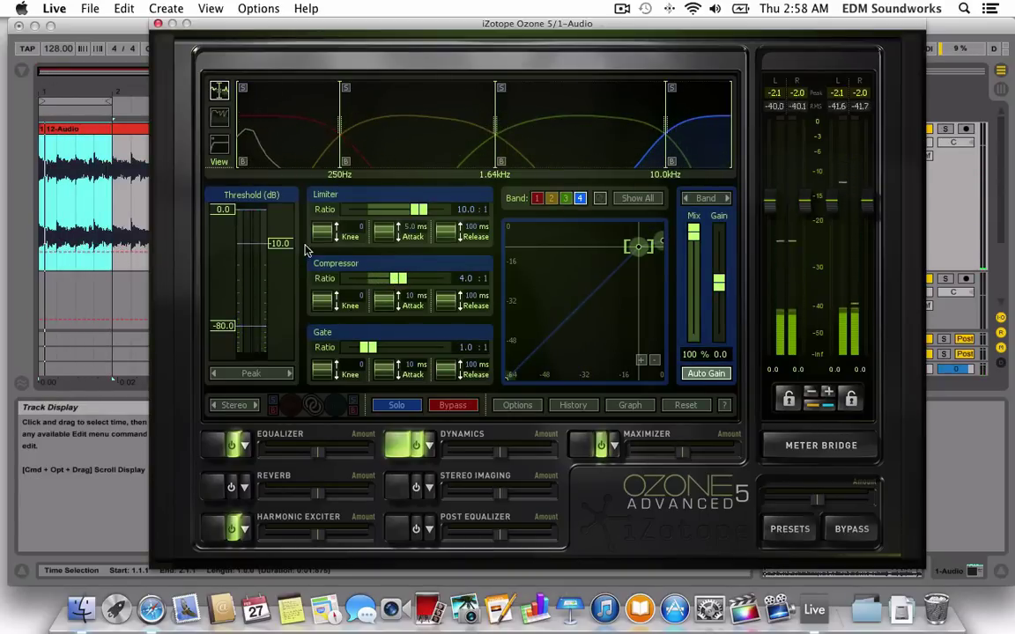
mouse_move(278, 246)
mouse_down()
mouse_move(280, 307)
mouse_move(280, 265)
mouse_move(294, 239)
mouse_move(280, 238)
mouse_move(284, 275)
mouse_move(280, 264)
mouse_up()
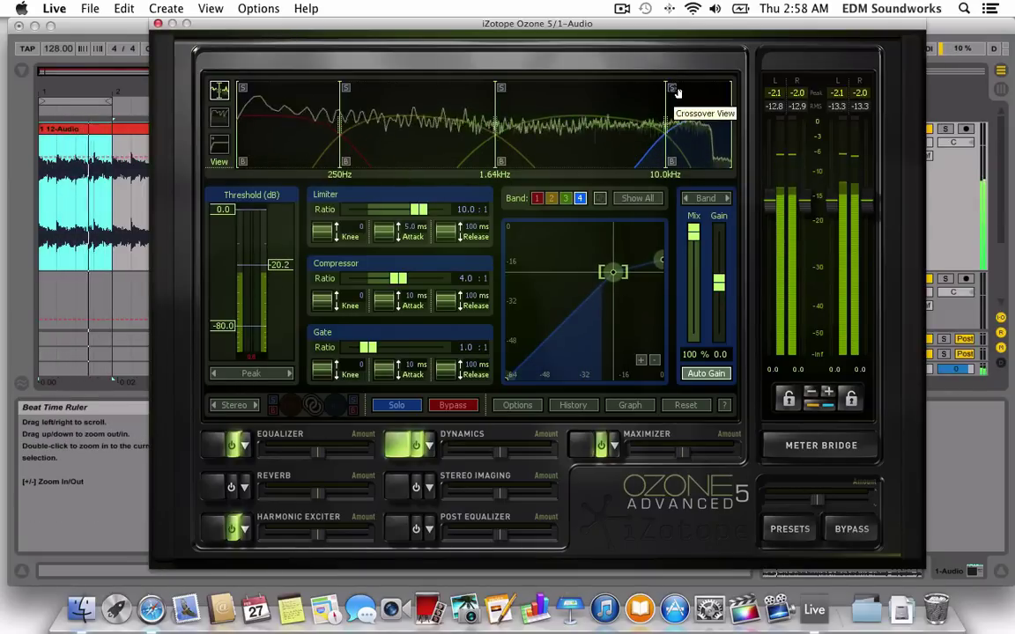
Switch on Stereo Imaging, set the widths of bands 1 to 4 to -100%, 10.9%, 18.8% and 20.3%, and play the loop.
click(401, 486)
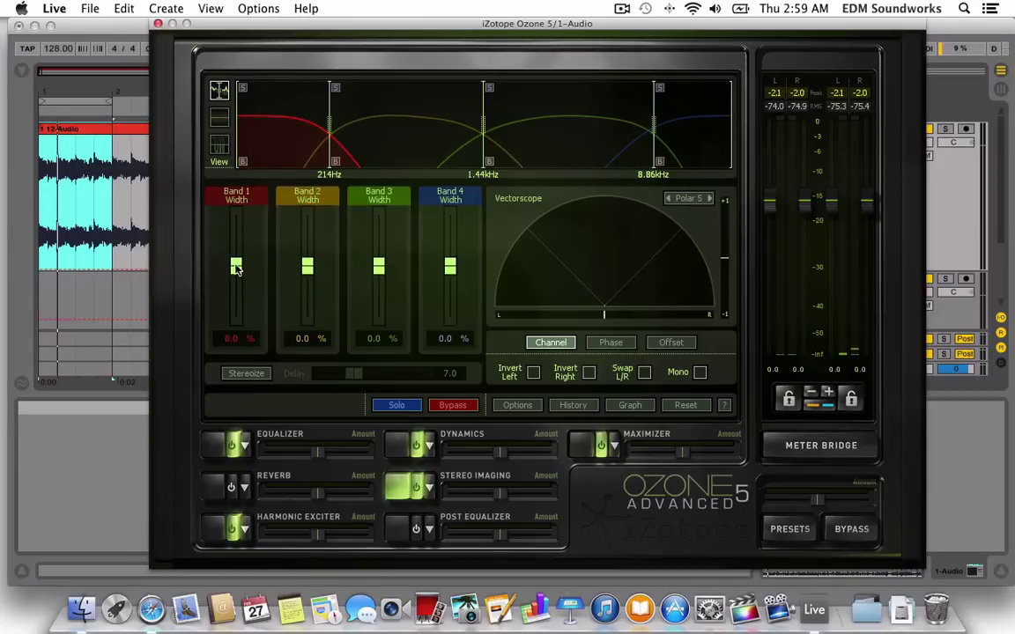
drag(236, 267, 236, 319)
key(space)
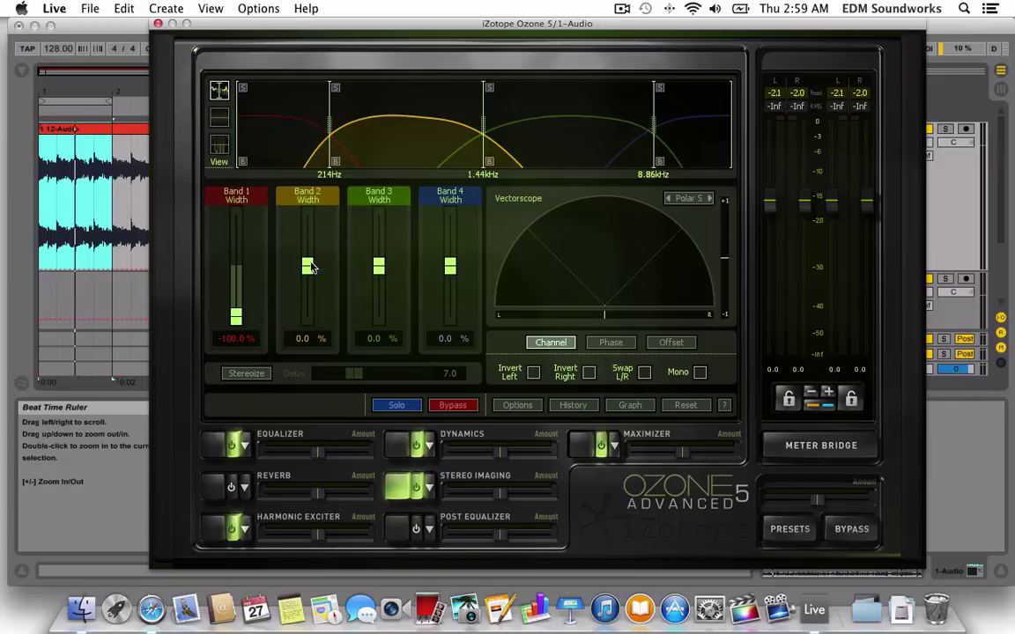
drag(305, 263, 305, 263)
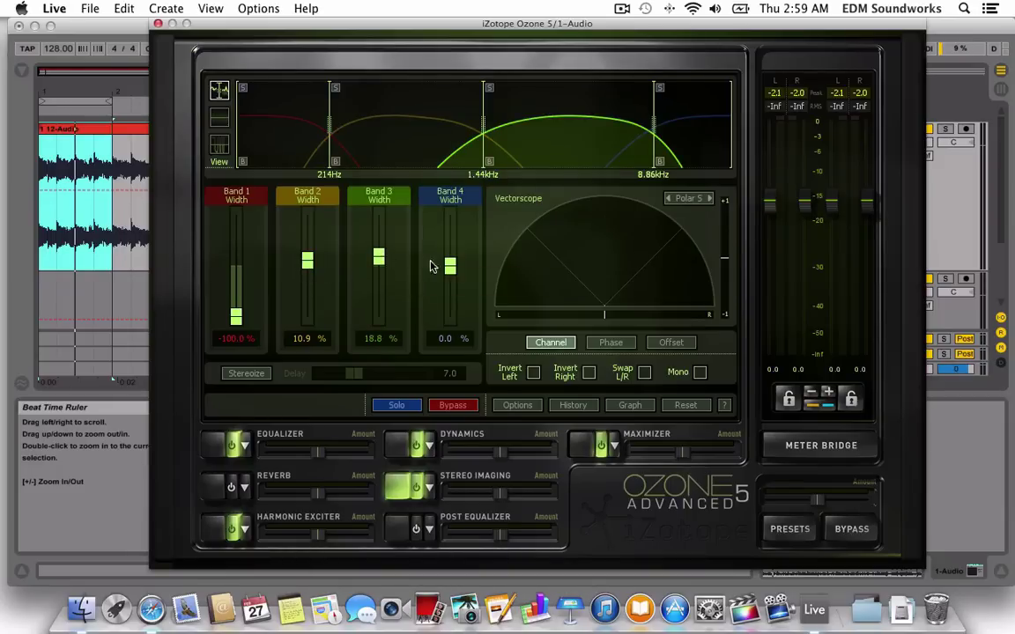
drag(451, 267, 452, 262)
key(space)
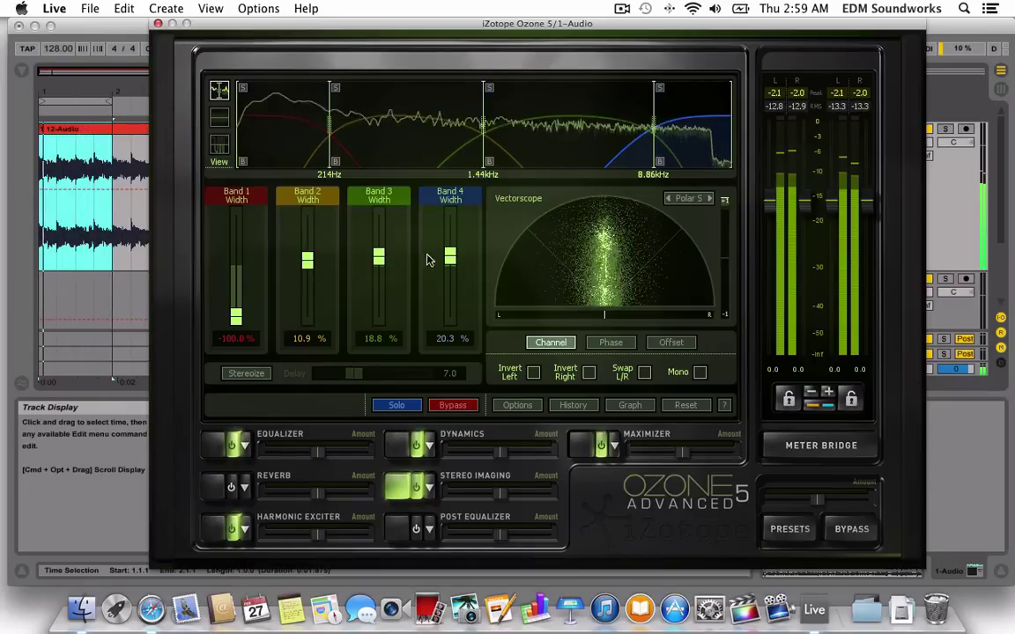
Stop playback and reduce the stereo widths of band 3 to 15.6% and band 4 to 17.2%.
key(space)
drag(448, 258, 449, 254)
drag(377, 257, 376, 259)
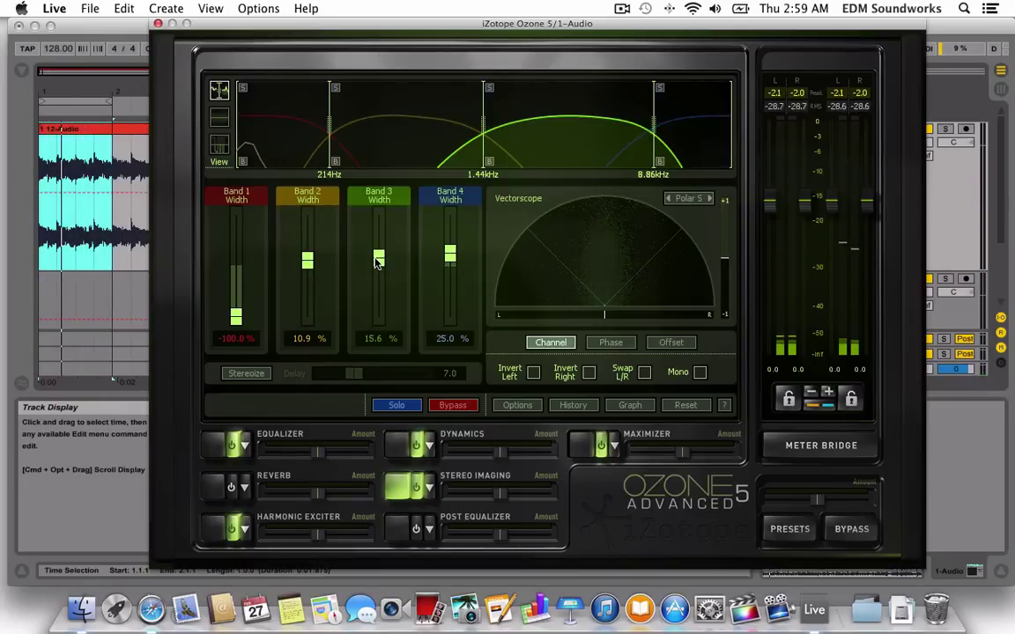
drag(449, 253, 448, 257)
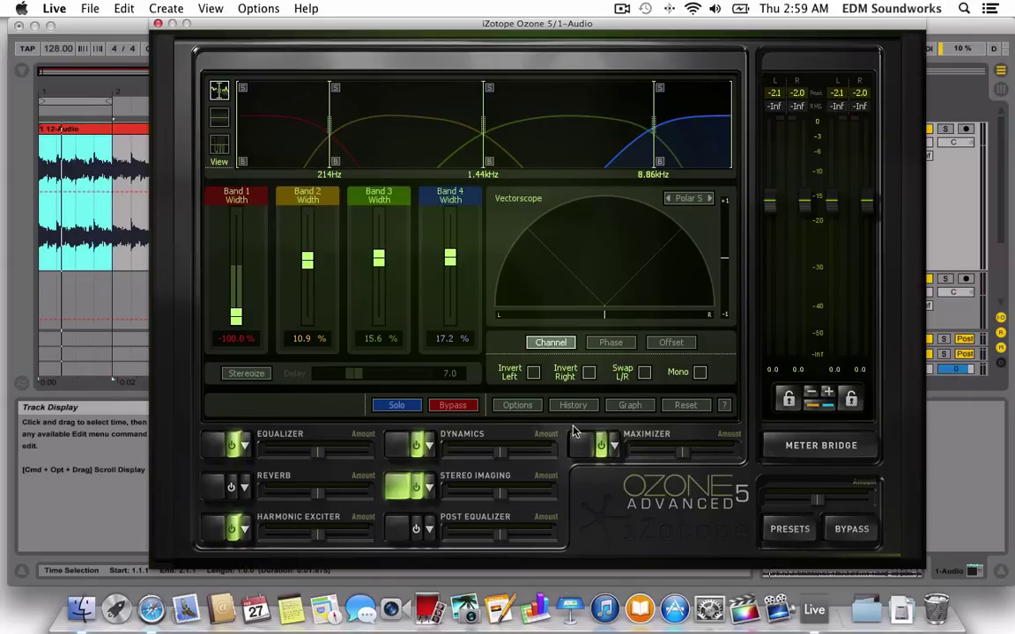
Show the Maximizer and lower its threshold to -12.9 dB while auditioning the loop, keeping the character at 0.0.
click(578, 443)
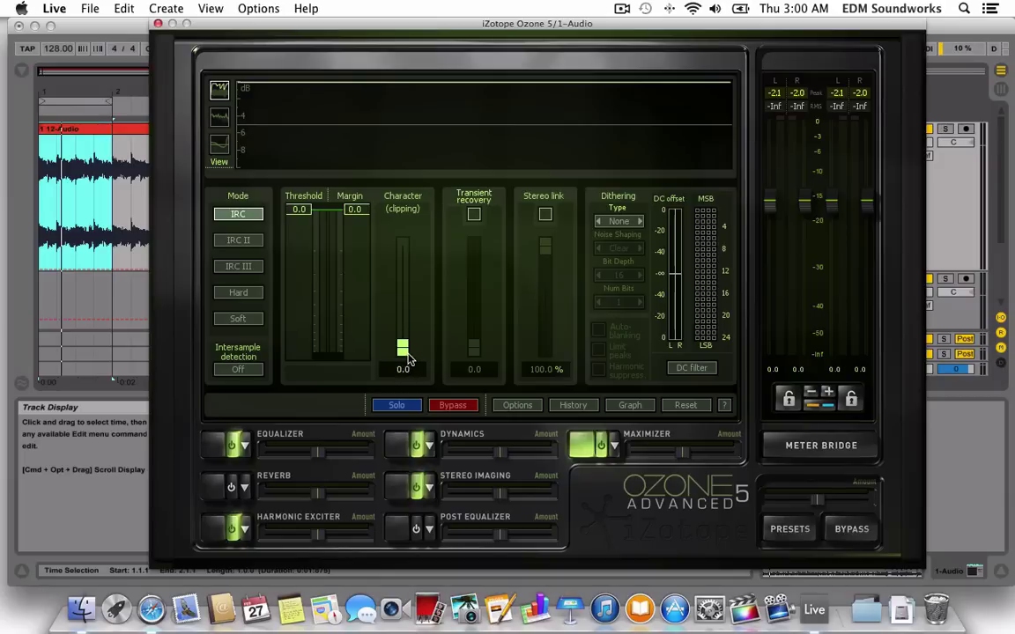
drag(407, 343, 402, 368)
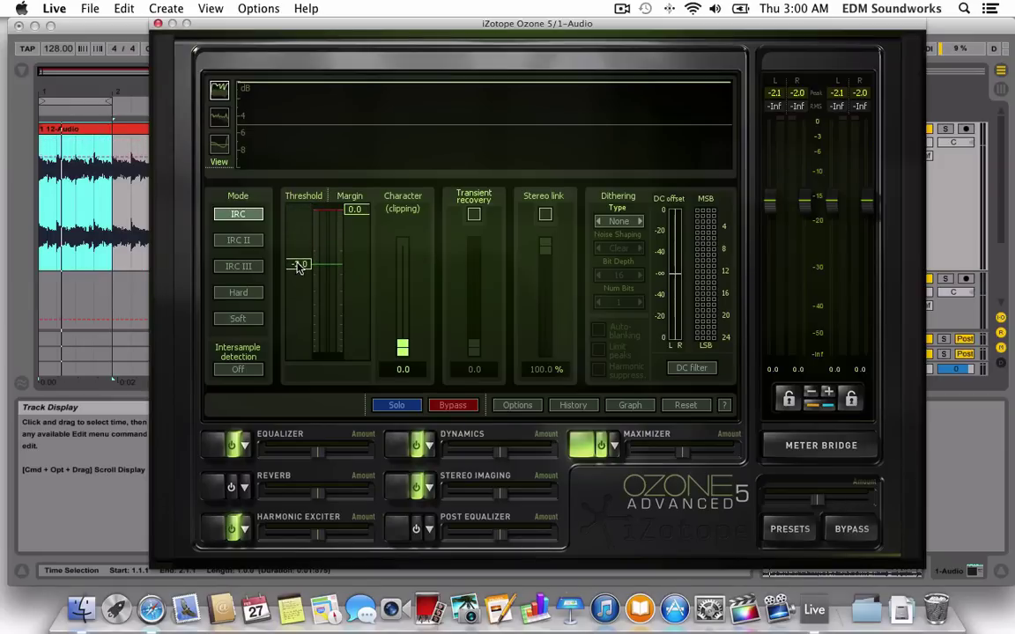
key(space)
drag(298, 300, 300, 323)
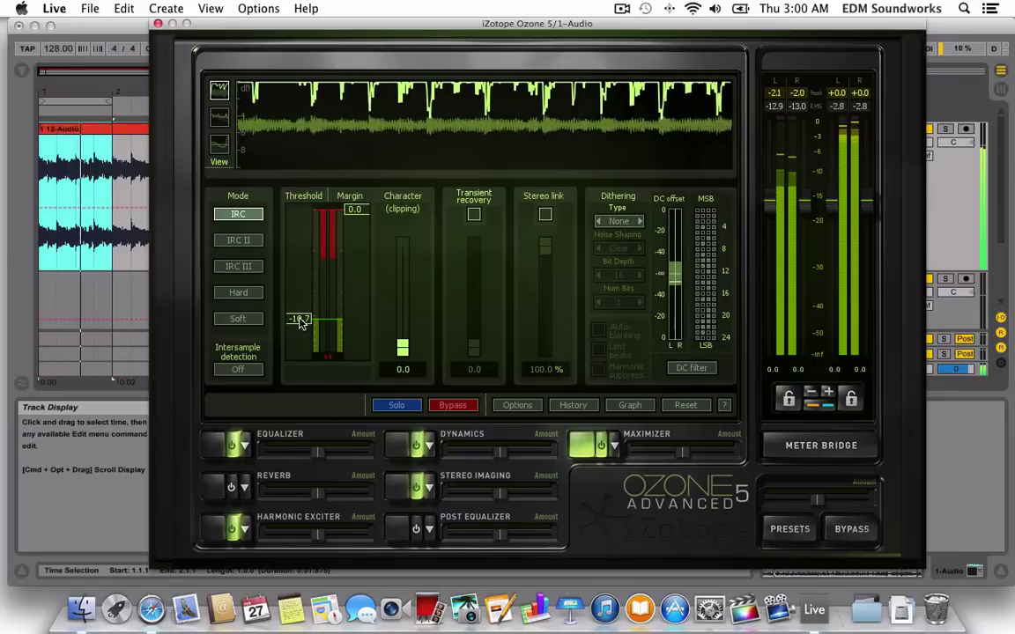
drag(300, 318, 307, 329)
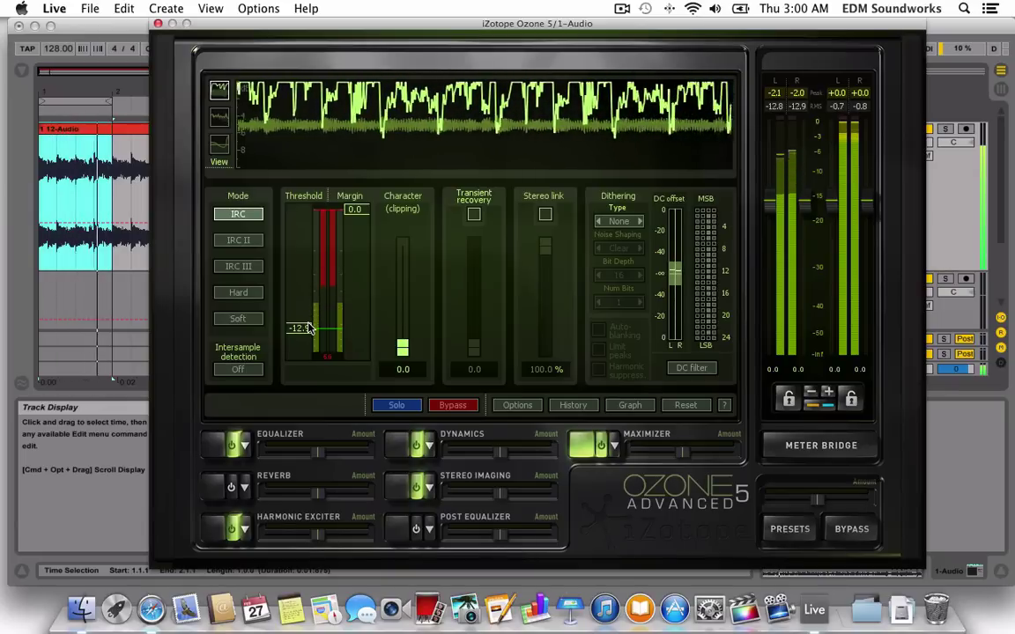
key(space)
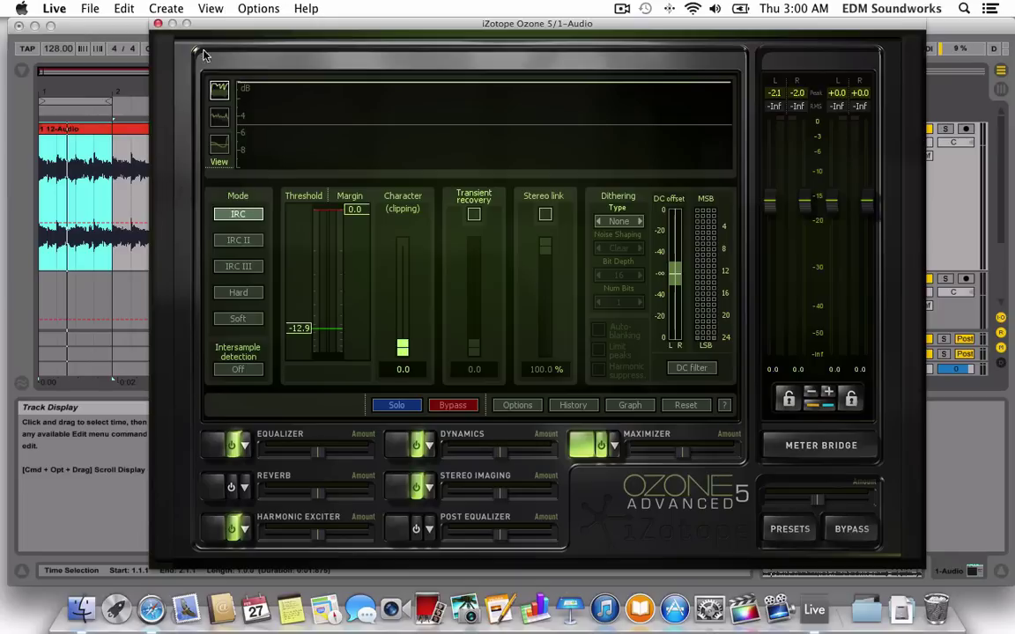
Play the loop and extend its range in the arrangement from 1.1.1 to 8.2.1, moving the Ozone window out of the way.
drag(236, 22, 391, 28)
key(space)
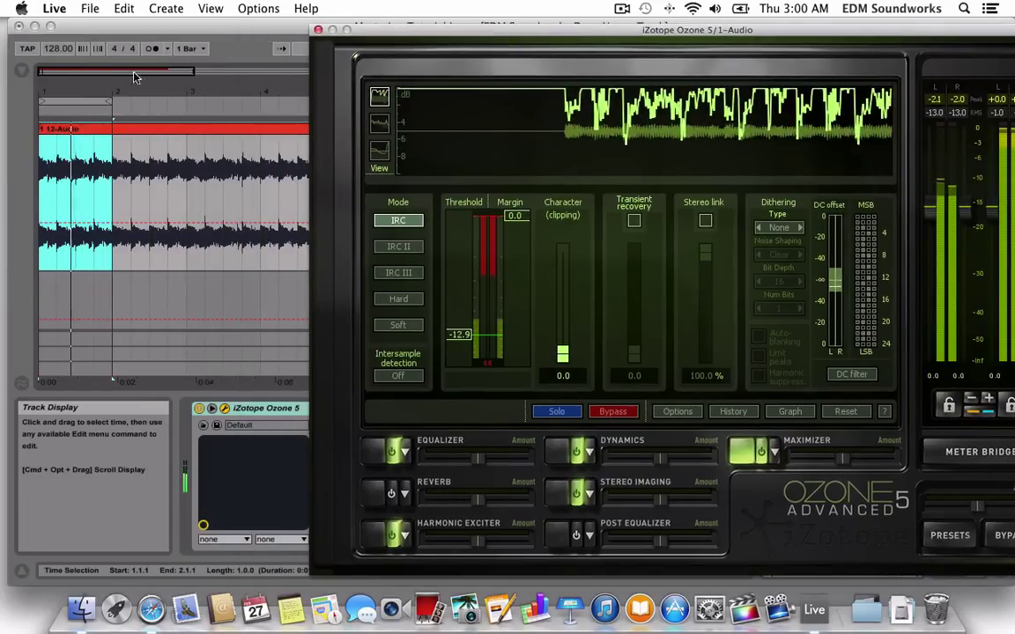
drag(472, 35, 738, 57)
drag(112, 102, 572, 124)
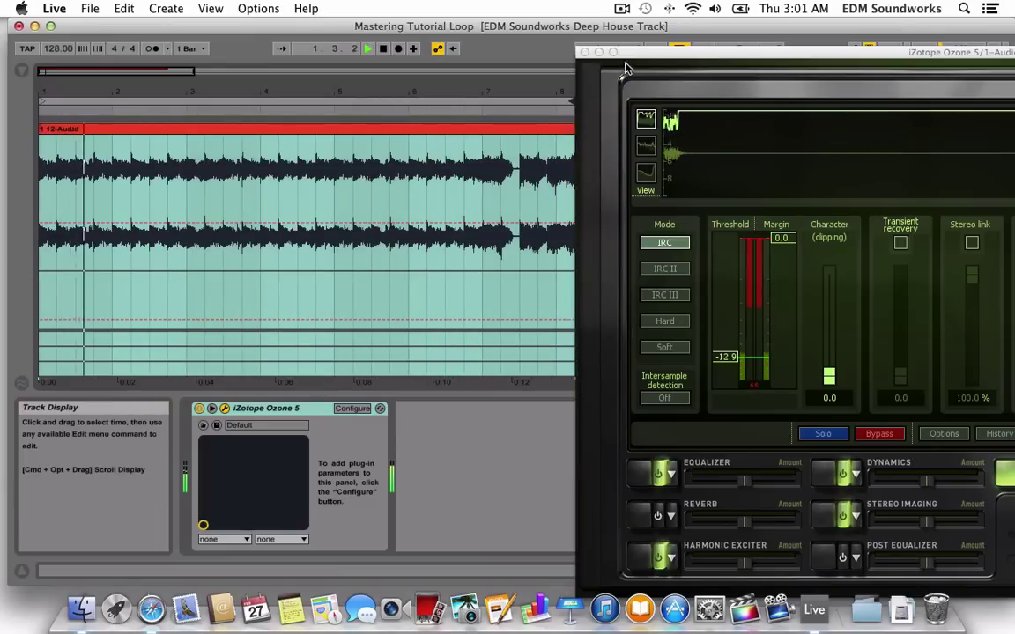
drag(647, 56, 204, 44)
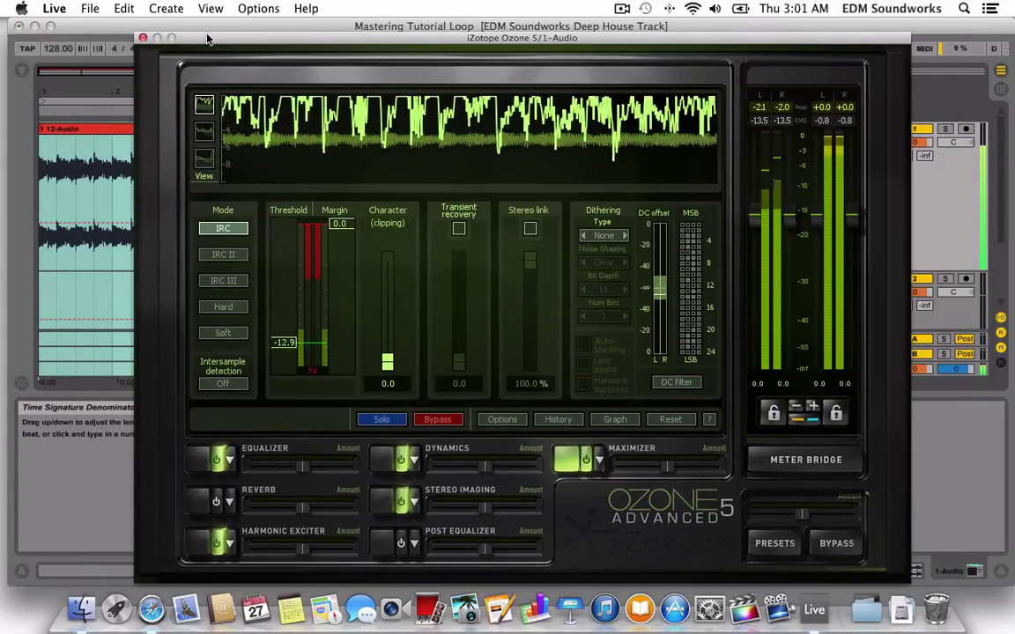
Uncover part of the arrangement and raise the Maximizer threshold to about -10 dB during playback.
drag(212, 38, 348, 44)
drag(435, 350, 435, 341)
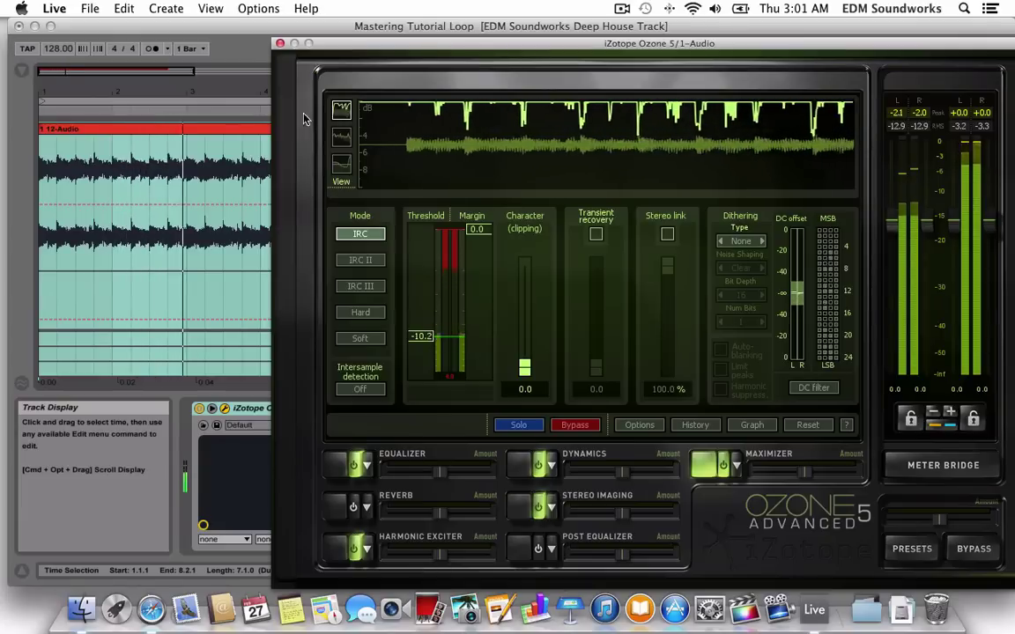
drag(423, 335, 423, 337)
Close the Ozone window, extend the loop to the clip's end at 9.1.1 and stop playback.
click(279, 43)
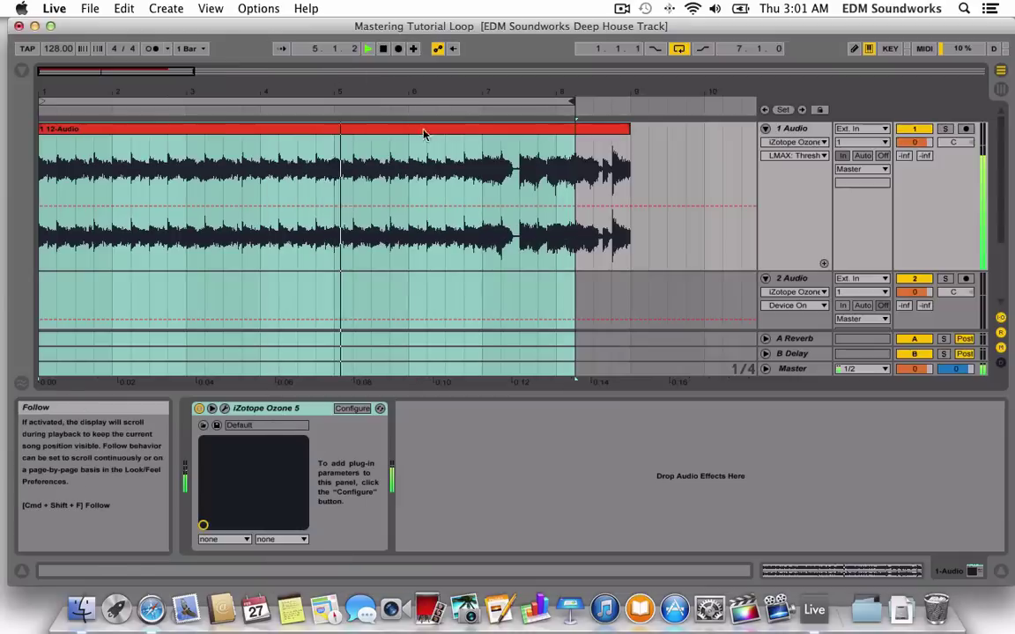
drag(575, 104, 629, 104)
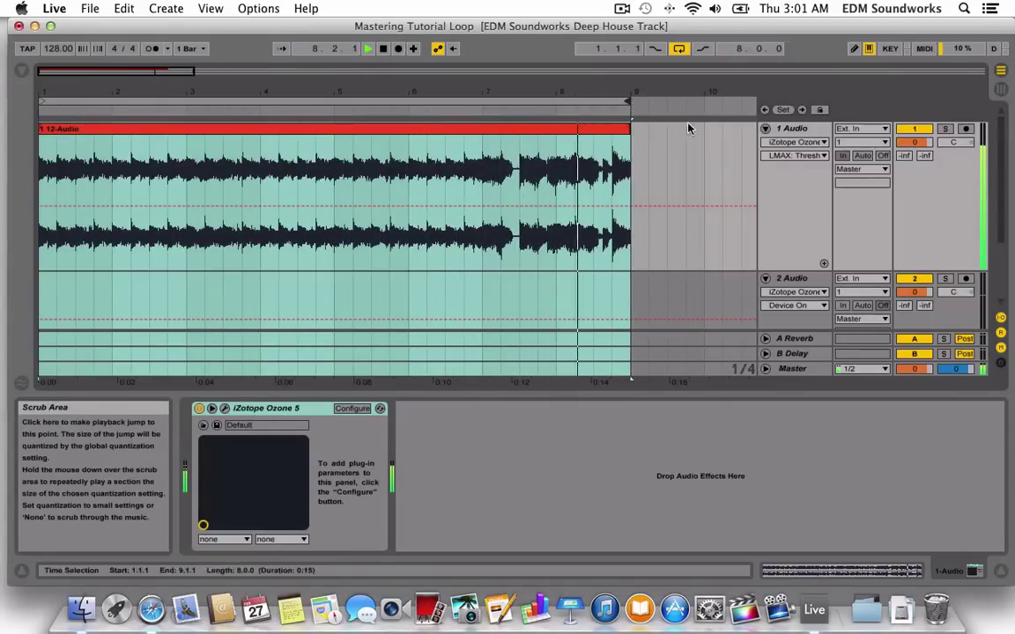
key(space)
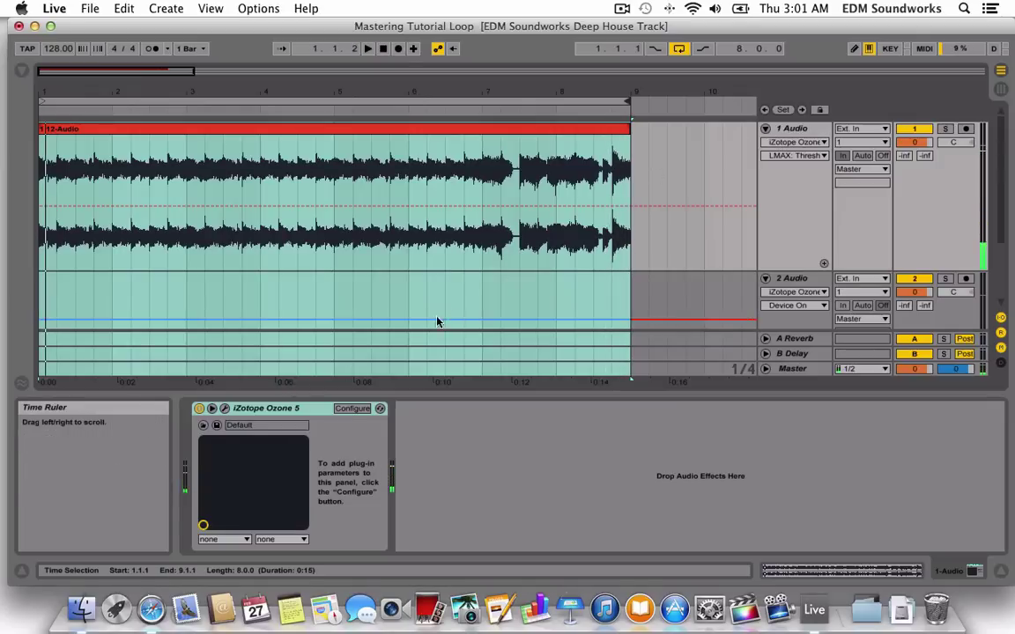